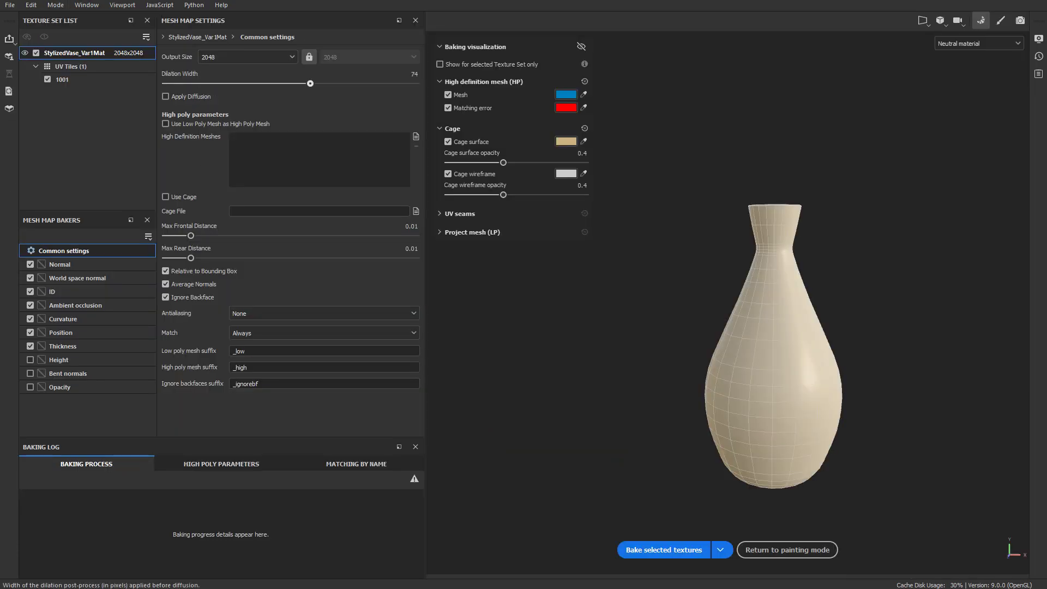
Choose an antialiasing level in the common bake settings and exclude the ID map from the bake
left_click(324, 314)
left_click(284, 350)
left_click(30, 291)
left_click(31, 278)
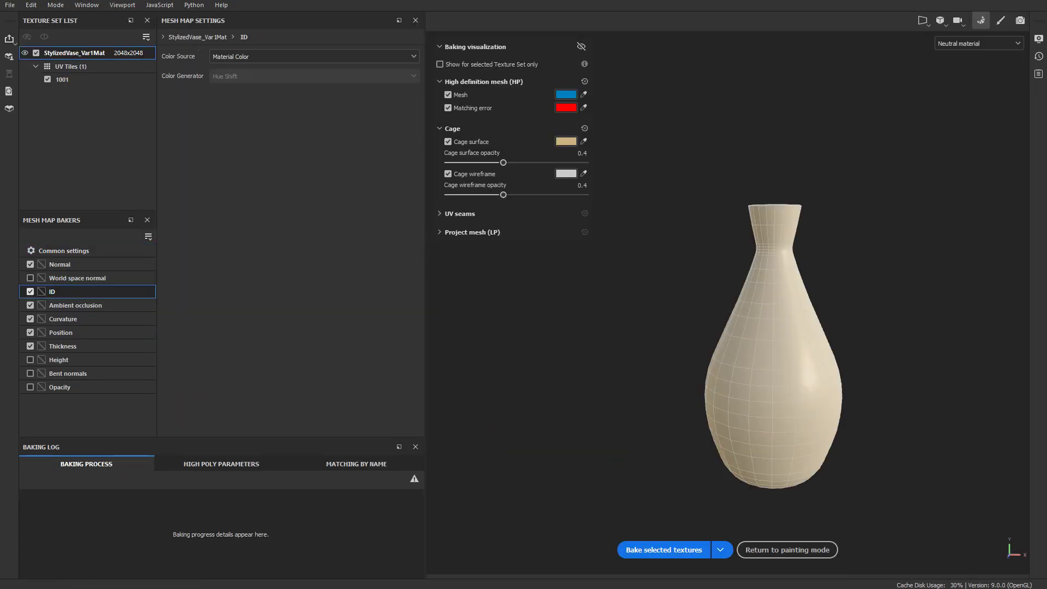
Check the ambient occlusion, curvature, position, thickness and normal baker settings and bake the selected mesh maps
left_click(75, 305)
left_click(63, 319)
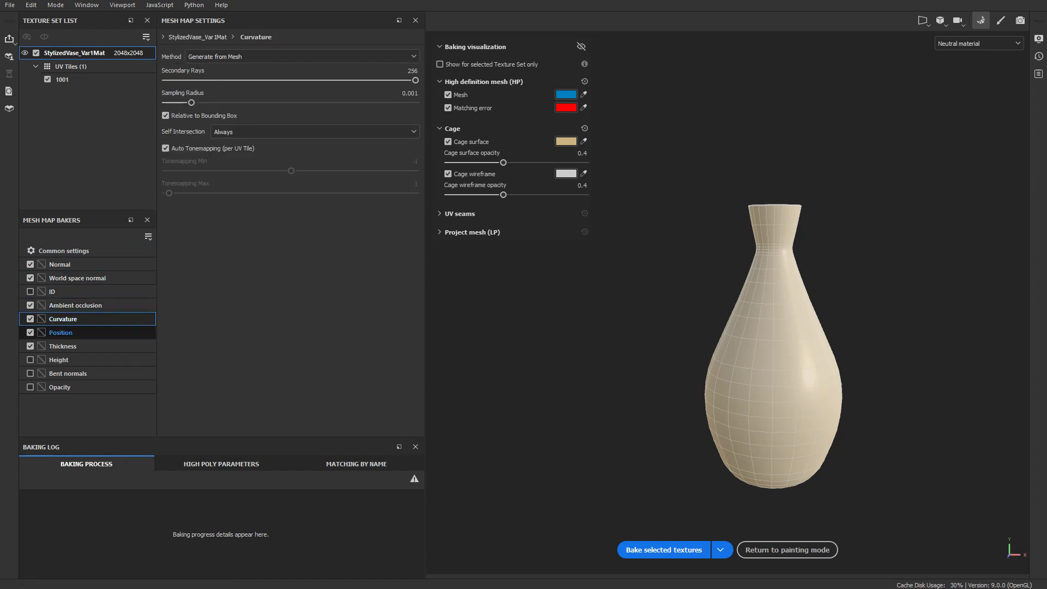
left_click(61, 333)
left_click(63, 346)
left_click(60, 264)
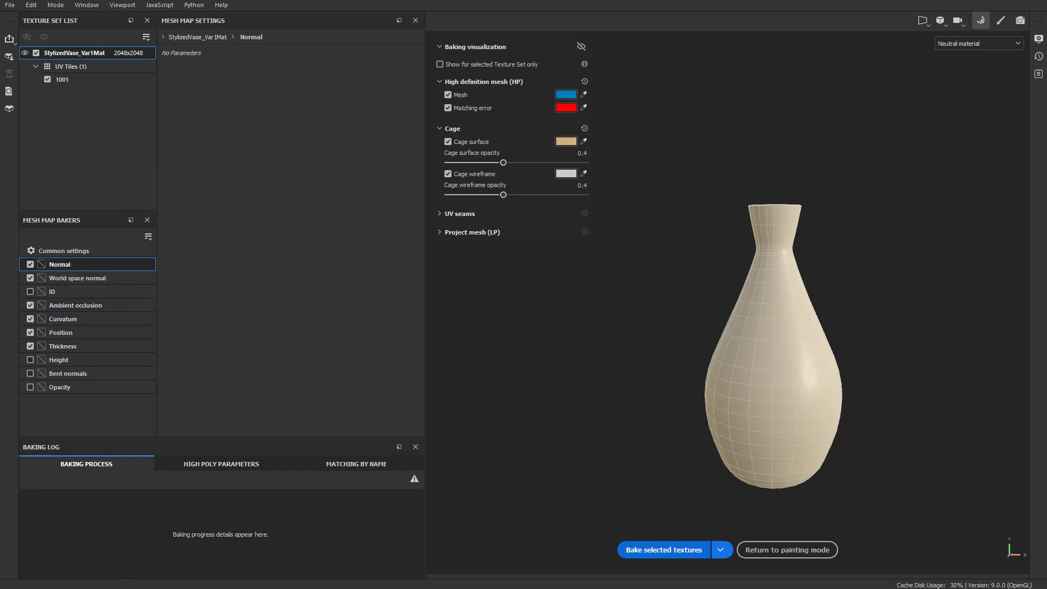
left_click(663, 549)
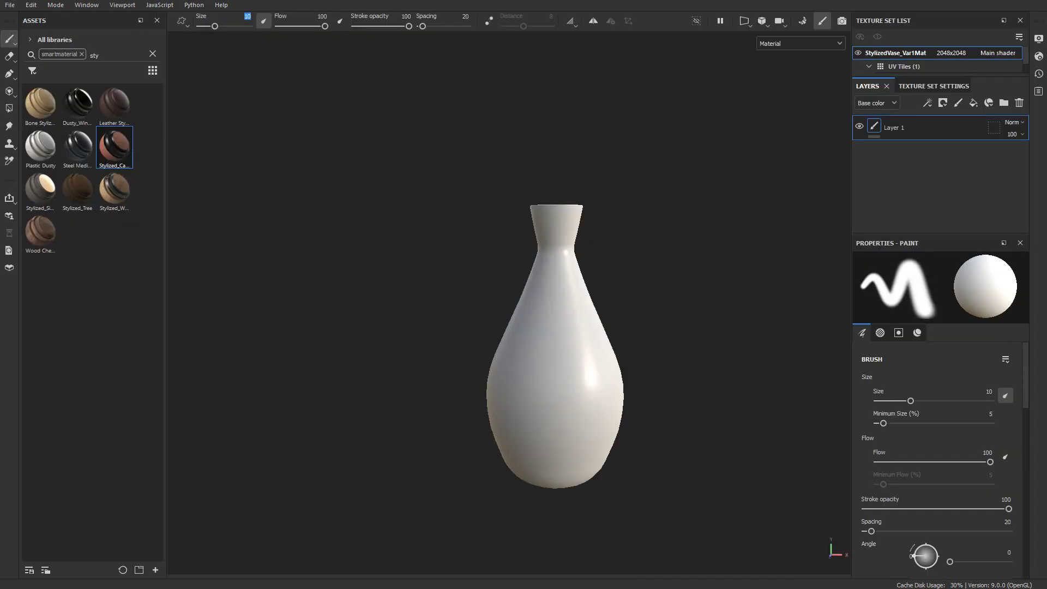
Expand the terracotta smart material and compare the vase with the Ground_Dirt and Dark_Clay copy 1 layers hidden and shown
left_click_drag(516, 327, 741, 308, "alt")
left_click(872, 127)
left_click(859, 152)
left_click(860, 152)
left_click(860, 177)
left_click(859, 177)
left_click(859, 178)
left_click(860, 178)
left_click(859, 177)
scroll(644, 305, "down", 3)
left_click_drag(545, 306, 644, 305, "alt")
middle_click_drag(644, 306, 629, 333, "alt")
scroll(581, 243, "up", 3)
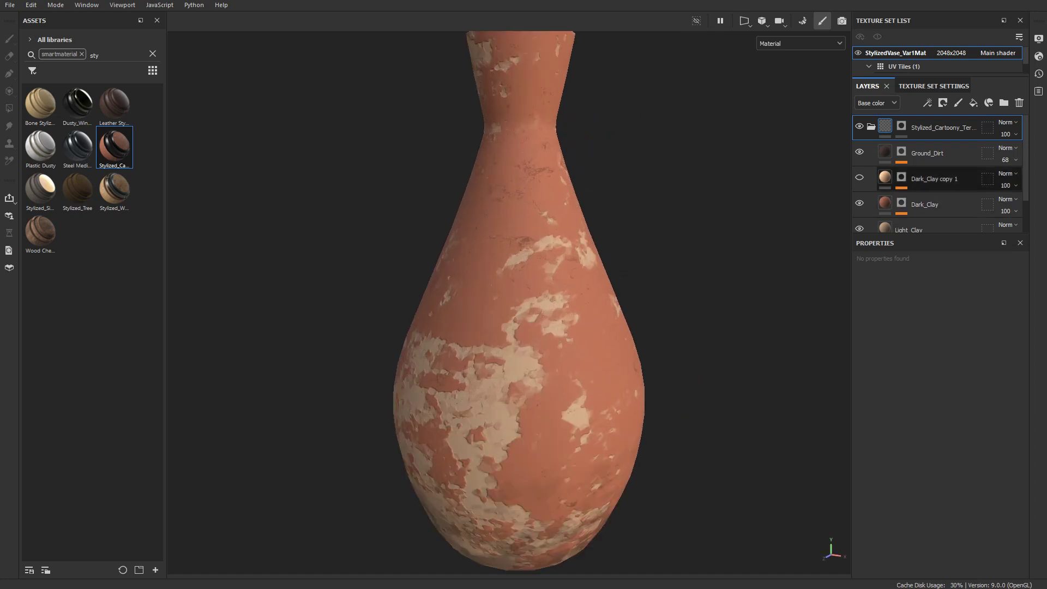
Show the Dark_Clay copy 1 layer, compare its UV wrap as None and Repeat, and switch its projection to tri-planar
left_click(934, 179)
left_click(859, 177)
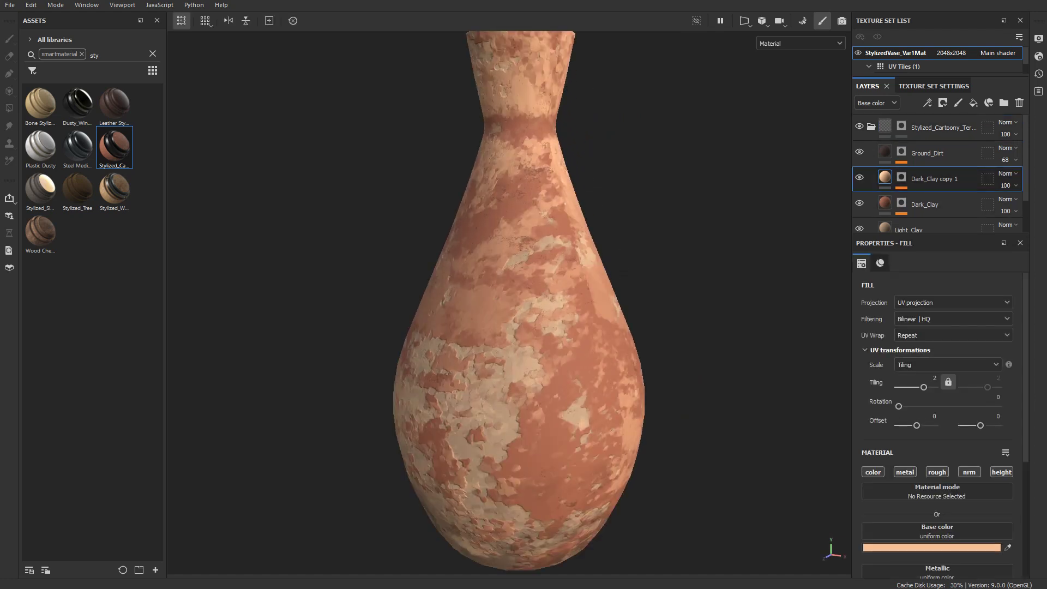
left_click(953, 335)
left_click(927, 350)
left_click(953, 335)
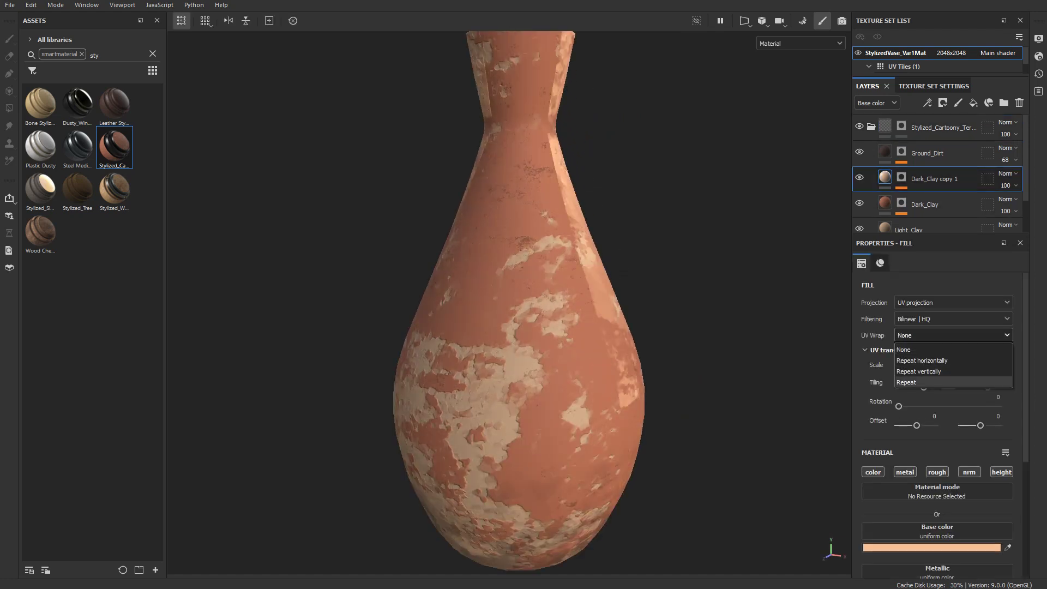
left_click(927, 382)
left_click(927, 339)
scroll(542, 222, "up", 2)
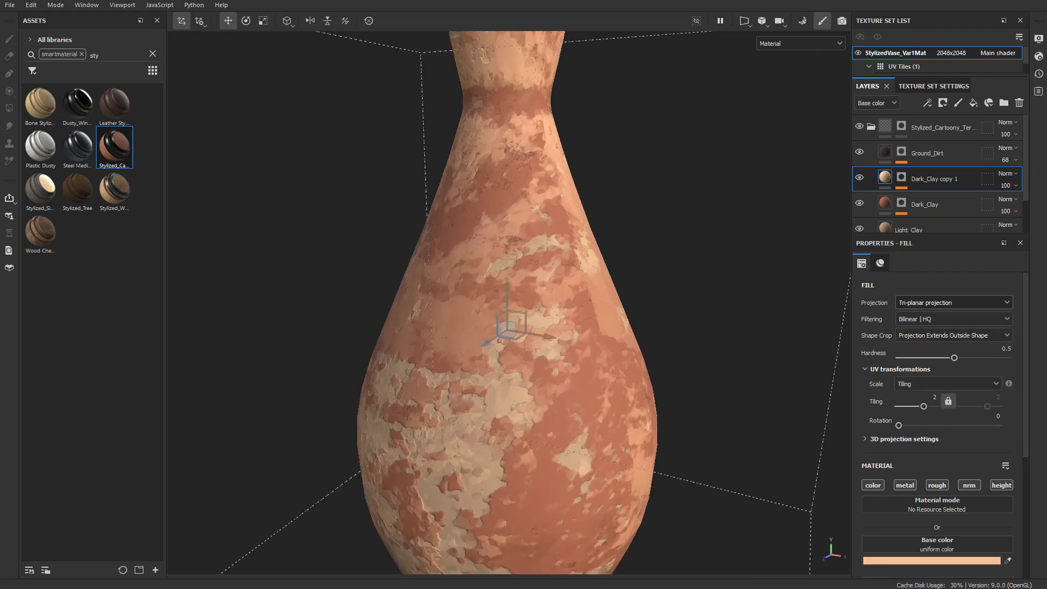
left_click_drag(543, 222, 338, 229, "alt")
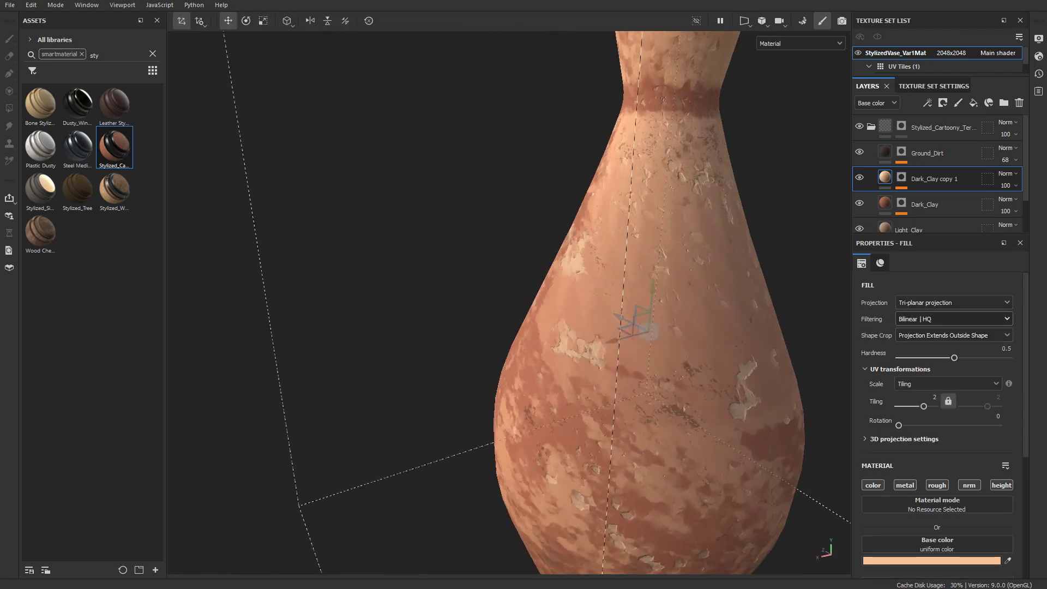
Set the global balance of the Mask Editor on Dark_Clay copy 1's mask to 0.44
left_click(901, 178)
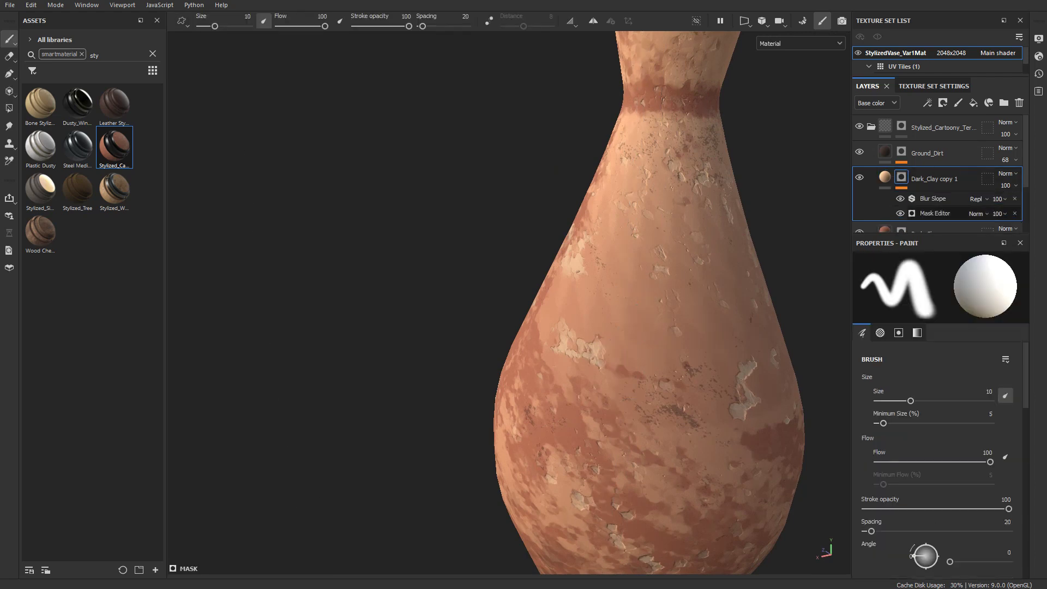
left_click(935, 214)
left_click_drag(916, 382, 938, 382)
left_click_drag(546, 328, 670, 332, "alt")
scroll(573, 338, "down", 4)
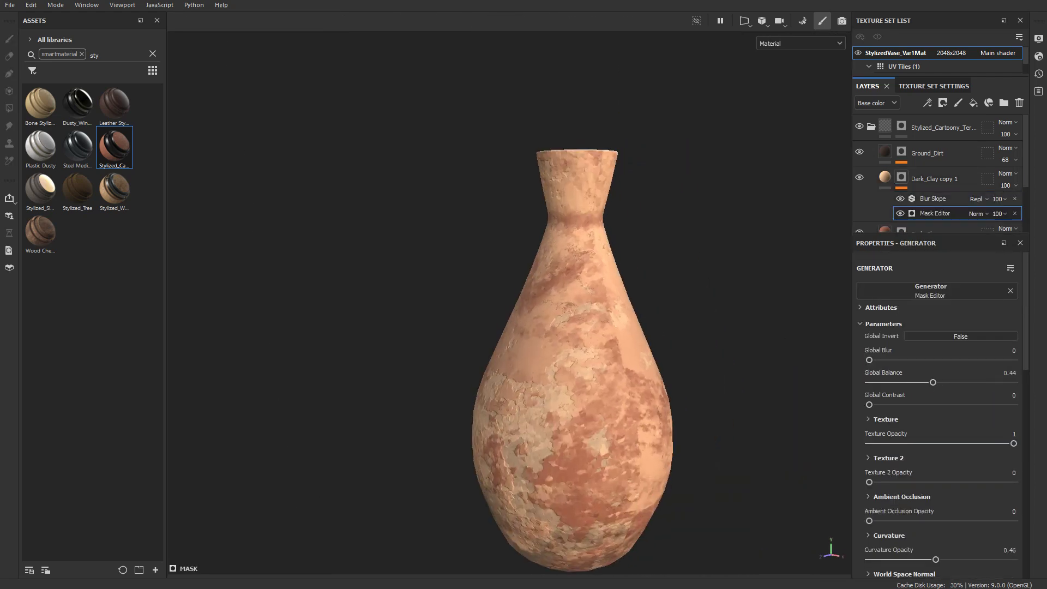
Delete the Dark_Clay copy 1 layer from the terracotta material
left_click(934, 179)
key("Delete")
scroll(573, 327, "up", 2)
left_click_drag(573, 354, 579, 283, "alt")
scroll(780, 427, "up", 2)
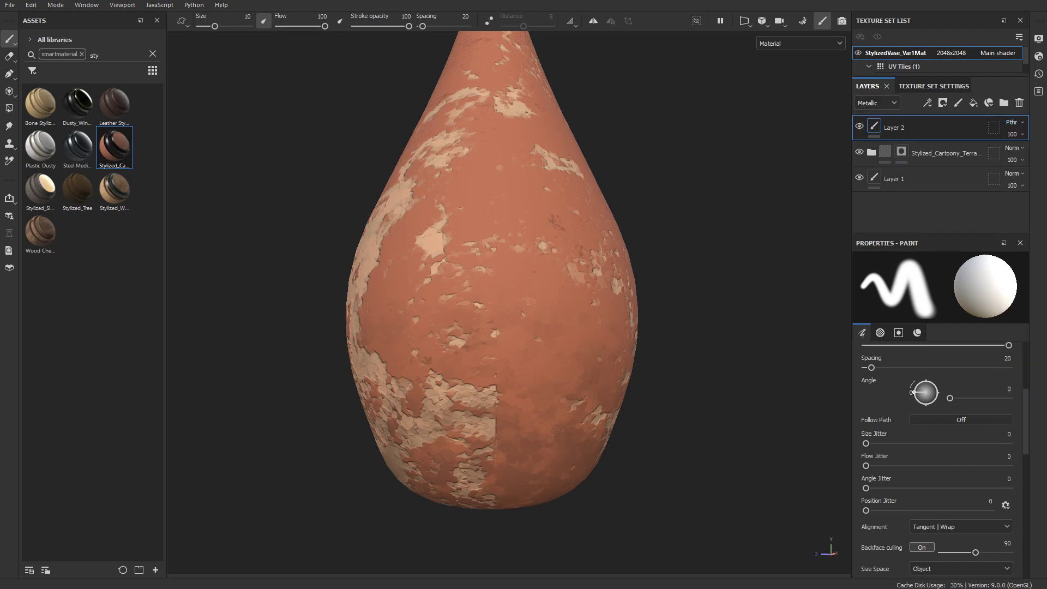
Set Layer 2's blending mode to Passthrough in the remaining channels, including Height
left_click(876, 103)
left_click(867, 148)
left_click(1014, 122)
left_click(1019, 144)
left_click(876, 103)
left_click(868, 159)
left_click(1014, 122)
left_click(1019, 144)
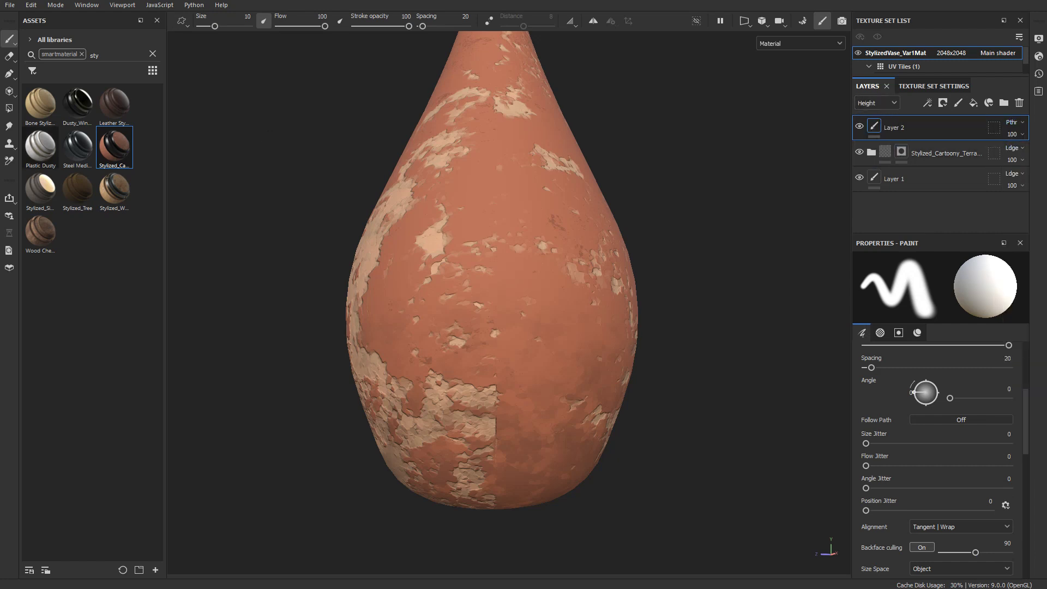
Clone nearby clay and plaster detail over the vertical texture seam on the lower vase with the Clone tool on Layer 2
left_click(9, 144)
left_click(899, 333)
scroll(470, 399, "up", 2)
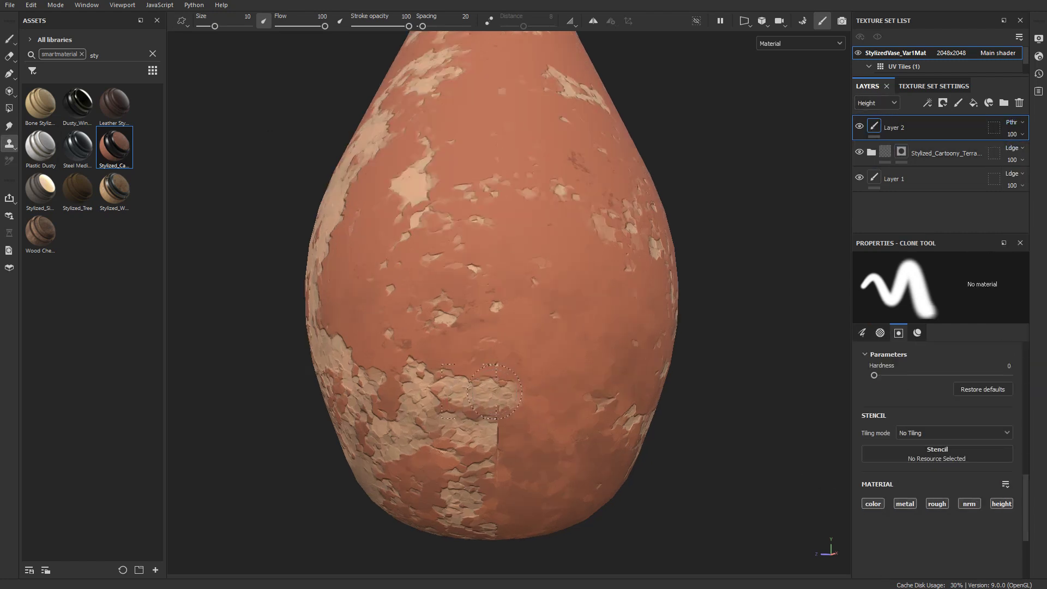
scroll(488, 434, "up", 2)
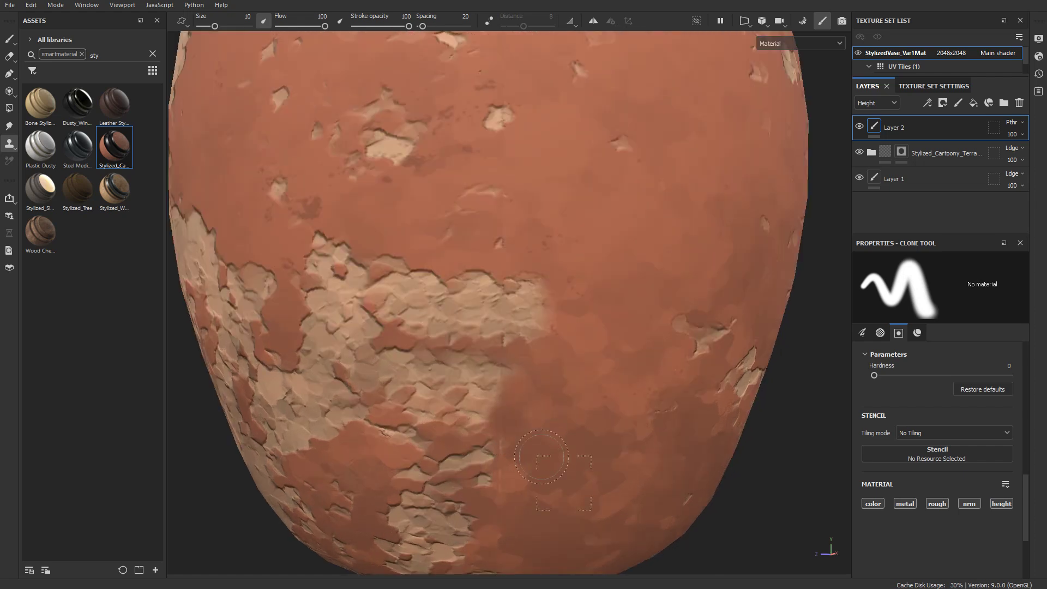
scroll(494, 240, "up", 2)
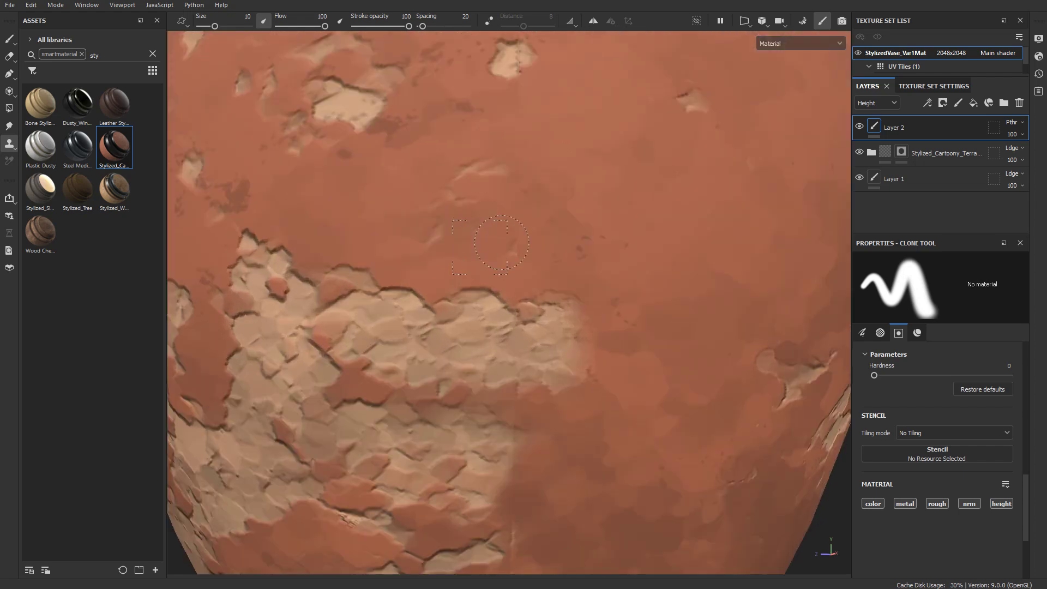
scroll(524, 402, "down", 5)
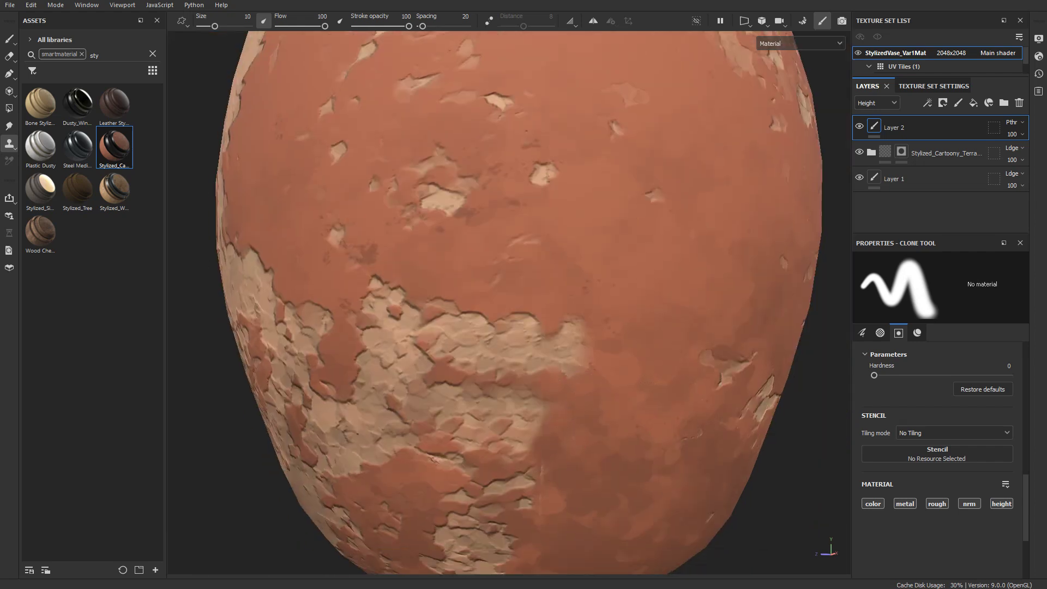
scroll(552, 376, "up", 5)
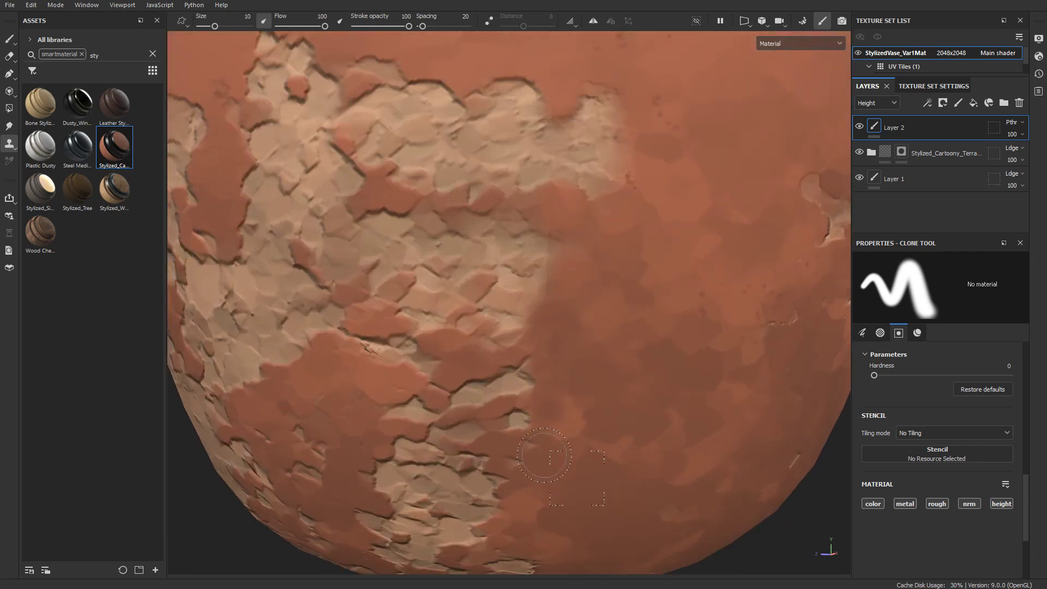
scroll(549, 460, "down", 4)
scroll(511, 266, "up", 6)
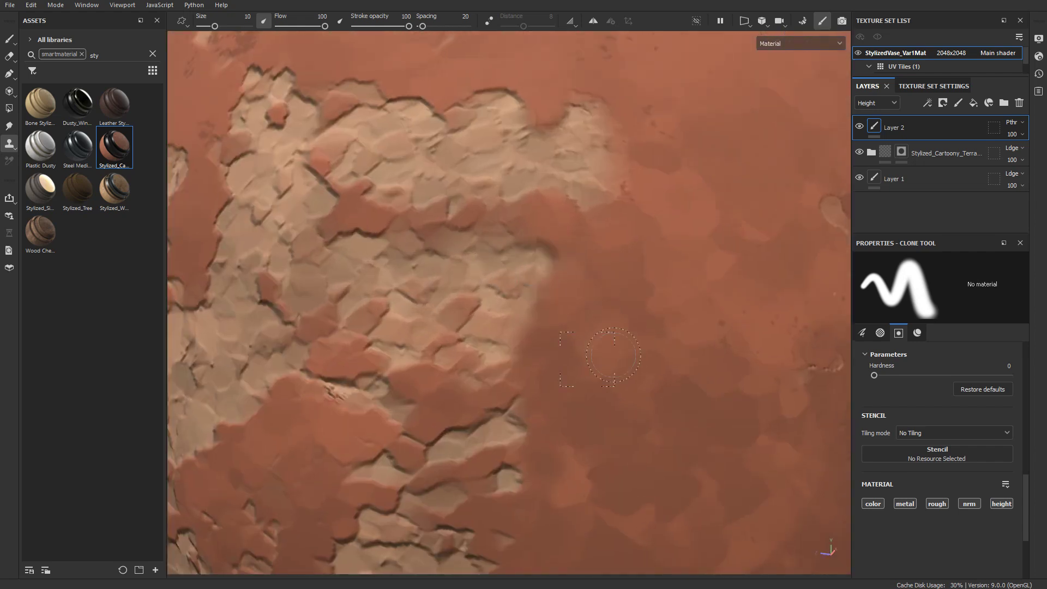
scroll(543, 314, "down", 5)
scroll(541, 347, "up", 5)
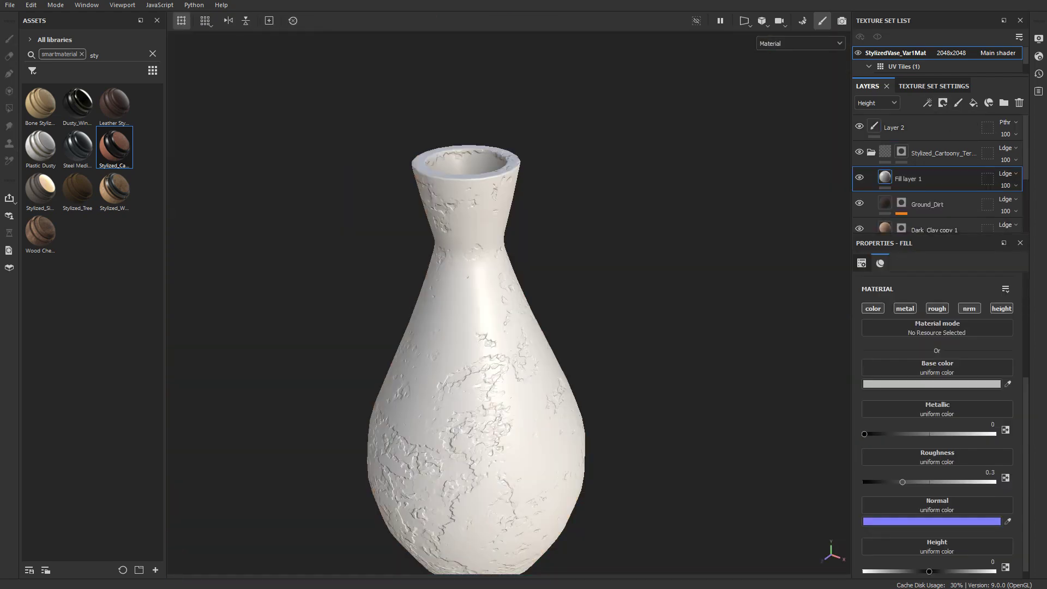
Find the Edges Strong Scratched smart mask by searching for "edge" and apply it to Fill layer 1
left_click(32, 70)
left_click(48, 84)
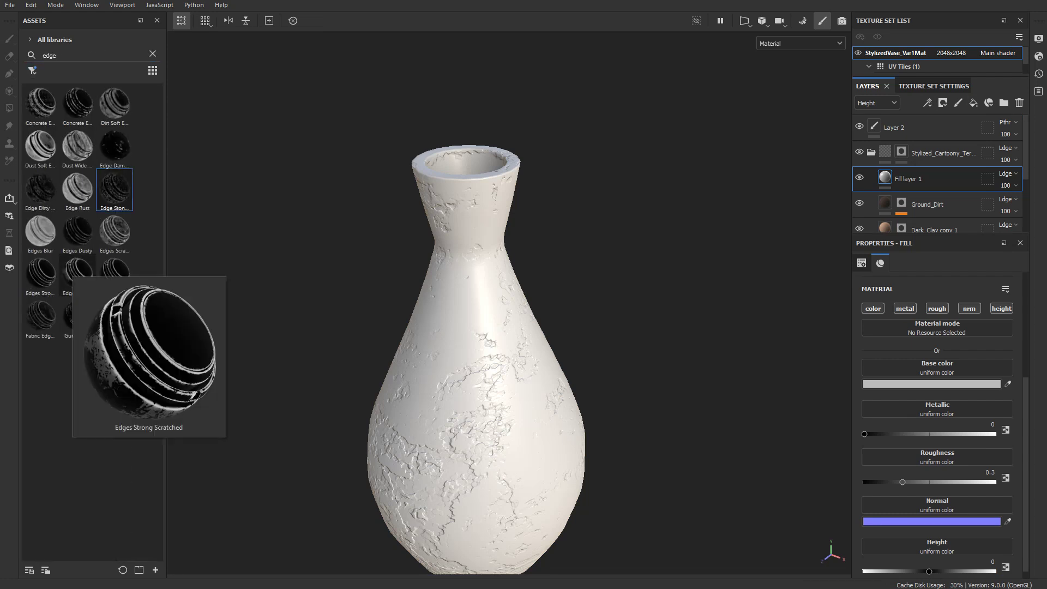
left_click_drag(78, 273, 922, 179)
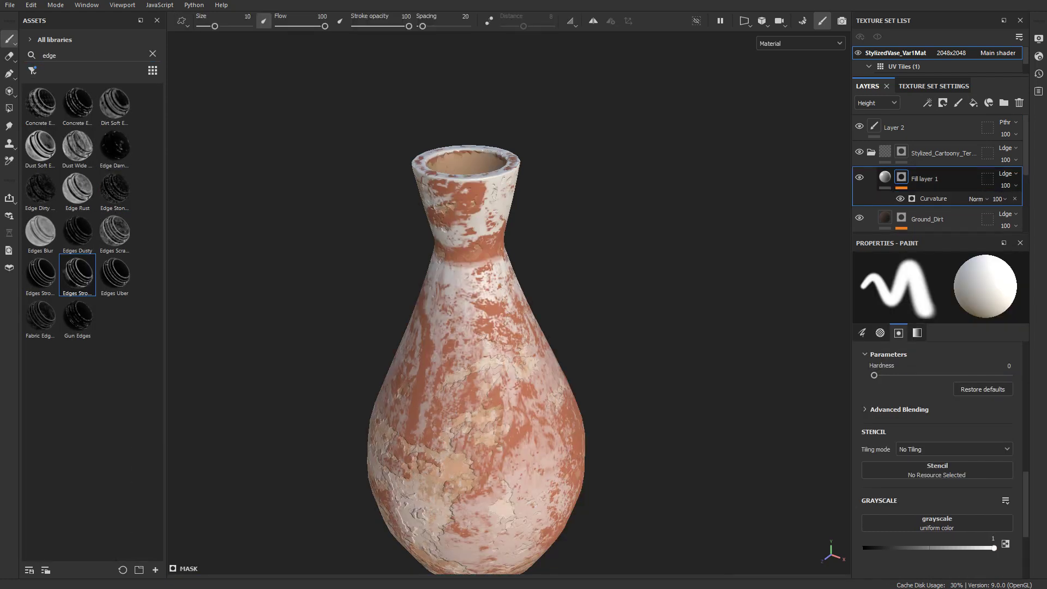
scroll(941, 414, "down", 5)
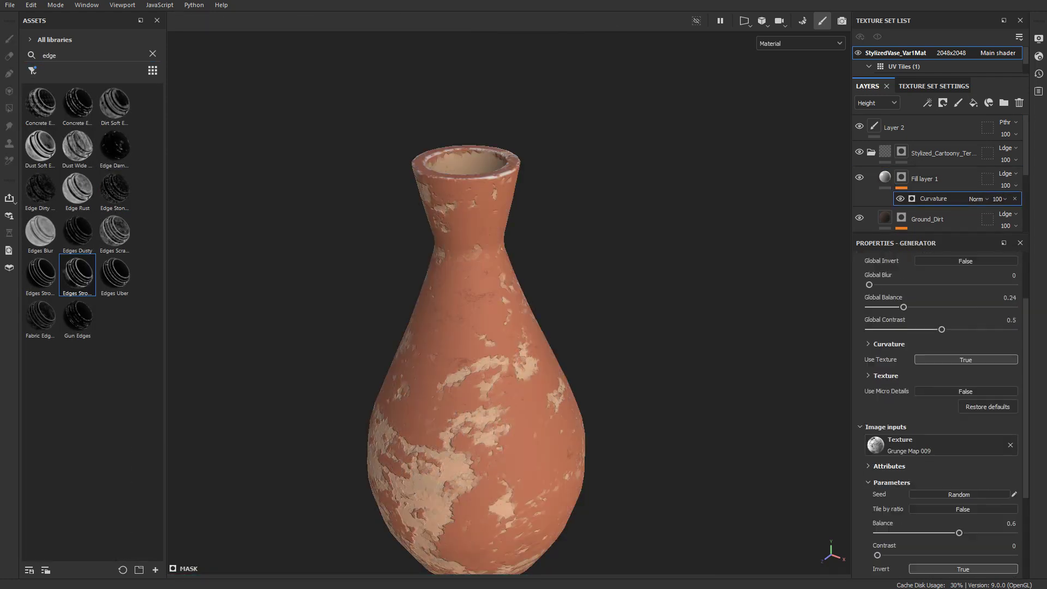
scroll(940, 414, "up", 5)
left_click_drag(628, 230, 627, 327, "alt")
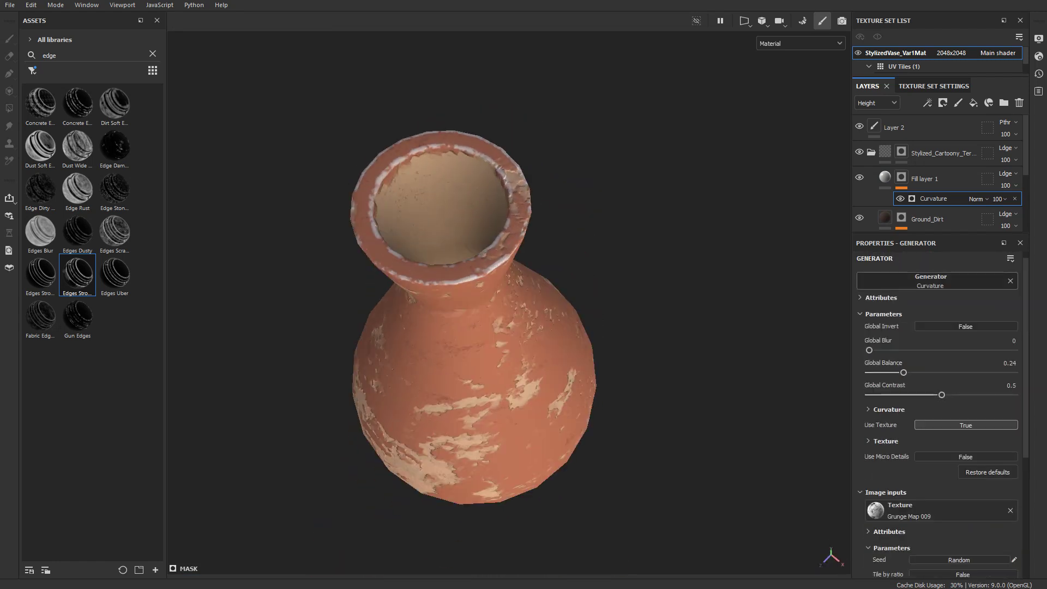
Sample Fill layer 1's base color from inside the vase's neck and lighten it to C7A07B
left_click(885, 176)
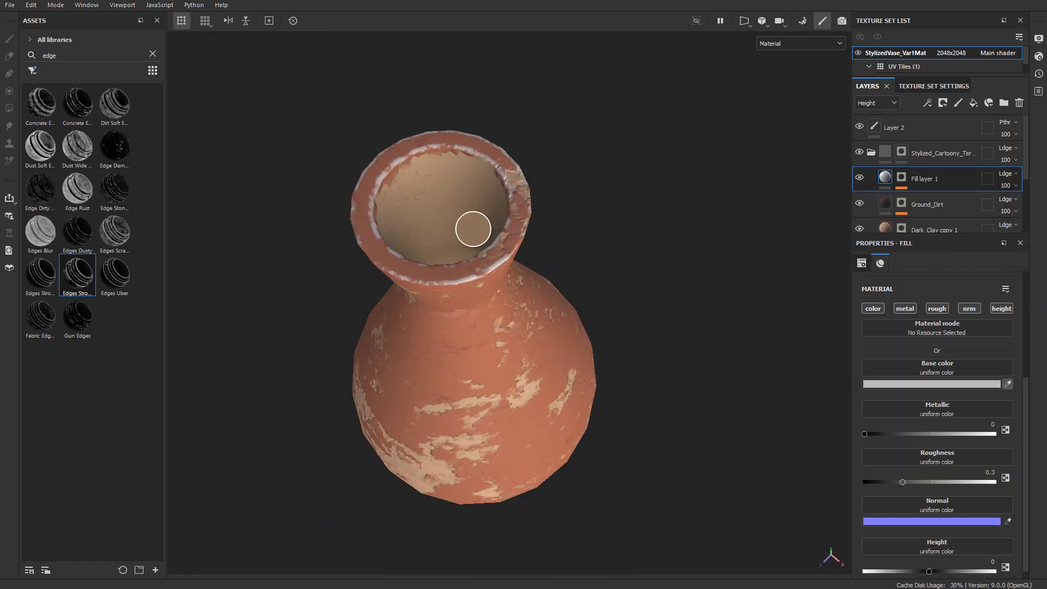
left_click(463, 218)
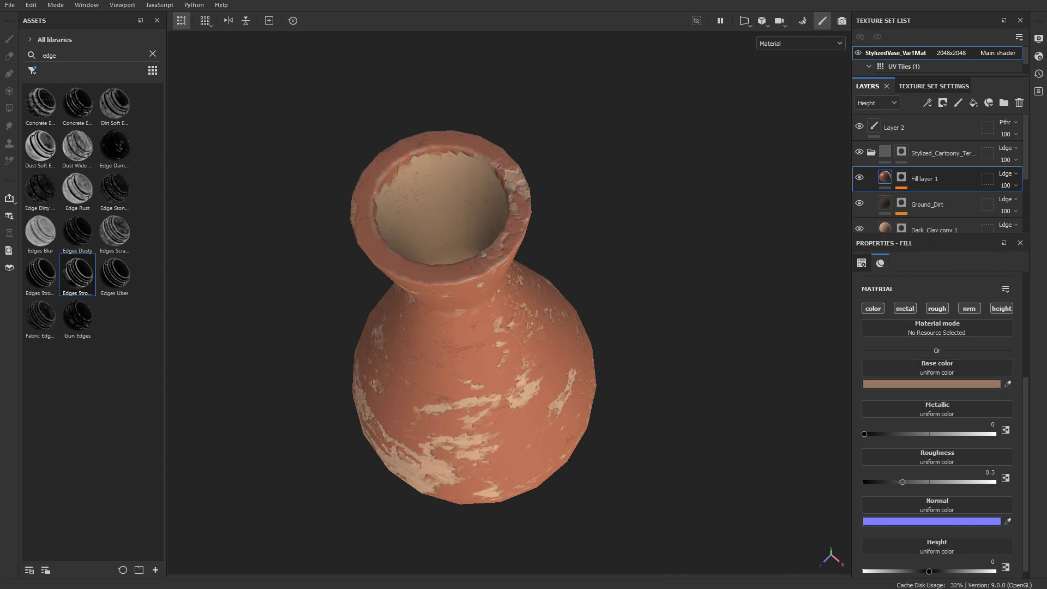
left_click_drag(546, 338, 529, 218, "alt")
left_click(931, 384)
left_click(760, 310)
left_click_drag(760, 310, 764, 297)
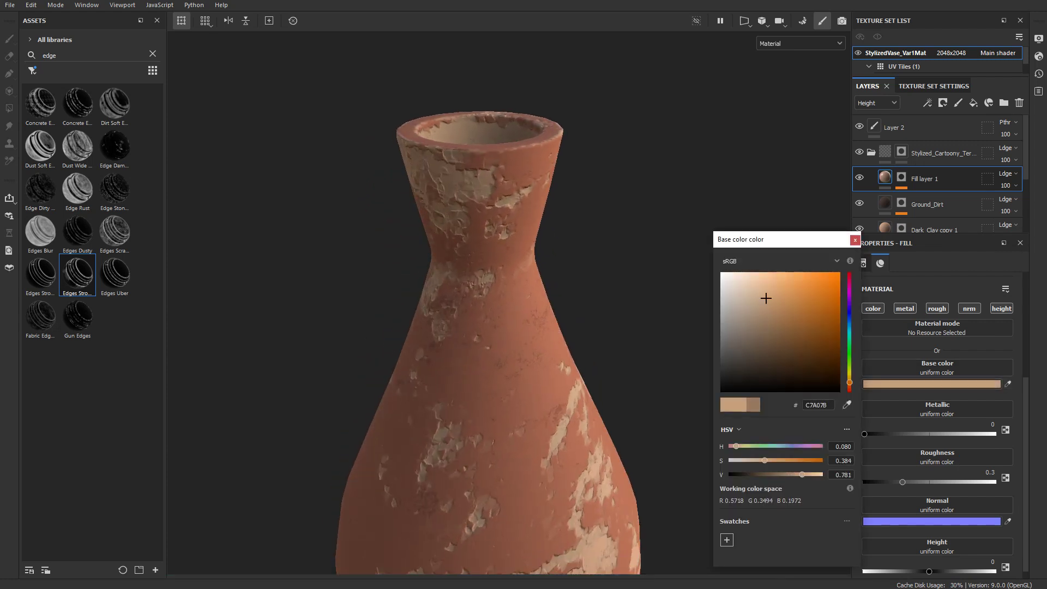
Increase the global balance of the Curvature generator on Fill layer 1's mask
left_click(902, 178)
left_click(934, 199)
mouse_move(904, 373)
left_mouse_down()
mouse_move(935, 372)
mouse_move(924, 372)
left_mouse_up()
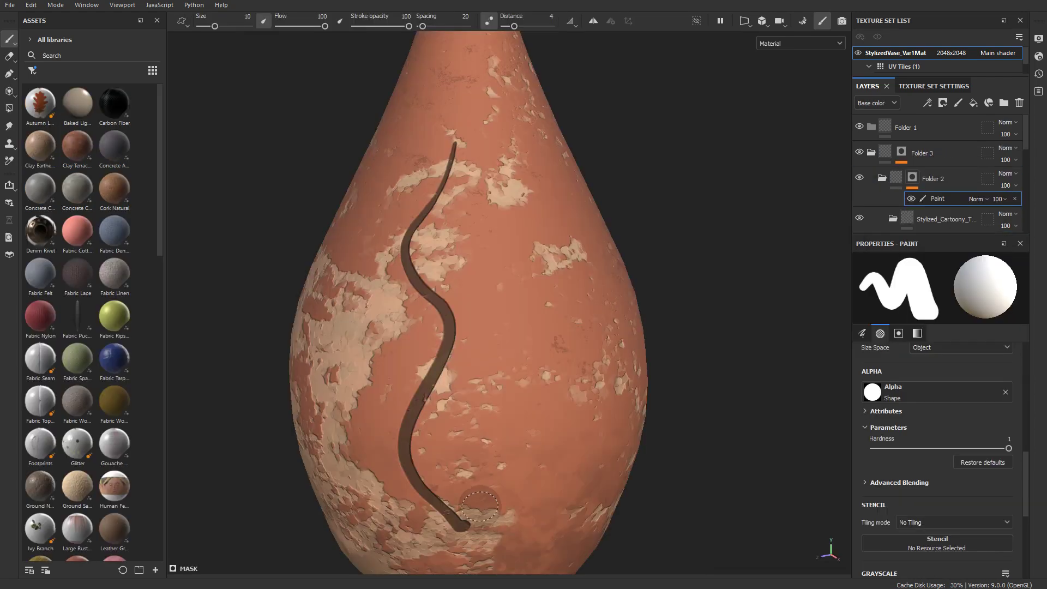
Paint the other side of the wavy body outline on the vase in Folder 2's mask and fill the shape in
mouse_move(460, 524)
left_mouse_down()
mouse_move(464, 121)
mouse_move(498, 271)
mouse_move(477, 188)
mouse_move(486, 256)
mouse_move(455, 321)
mouse_move(472, 134)
mouse_move(452, 251)
left_mouse_up()
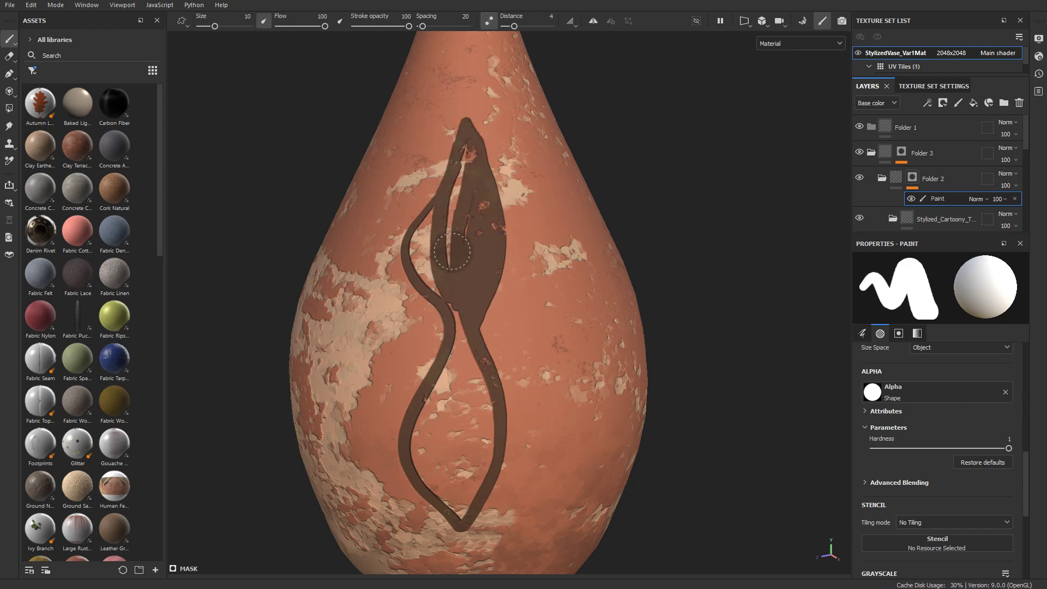
scroll(469, 301, "up", 1)
middle_click_drag(469, 302, 519, 302, "alt")
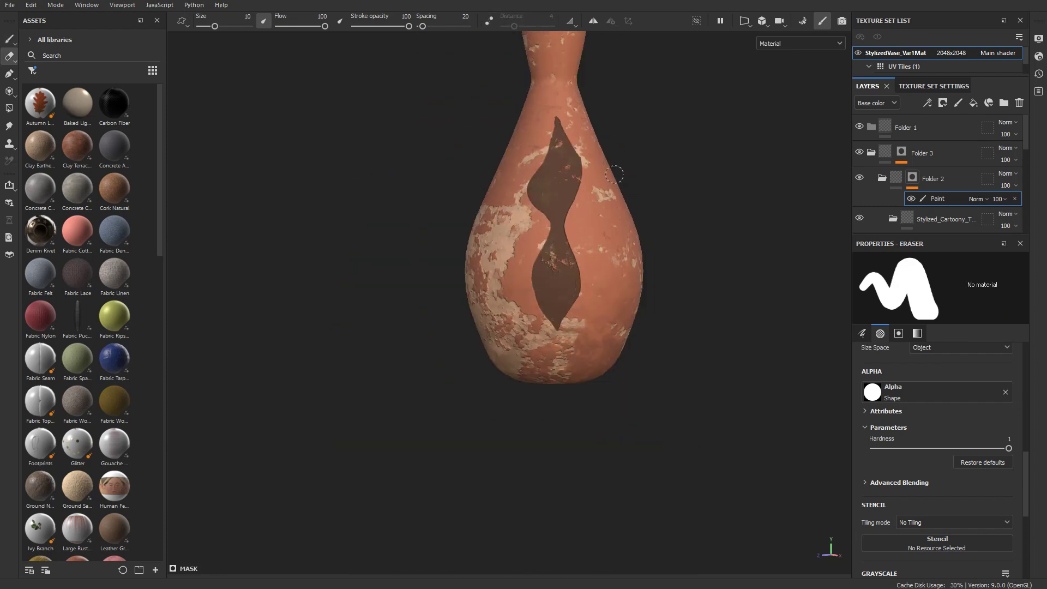
Erase two oval eye holes side by side in the upper part of the painted body shape
scroll(501, 296, "up", 5)
left_click(479, 341)
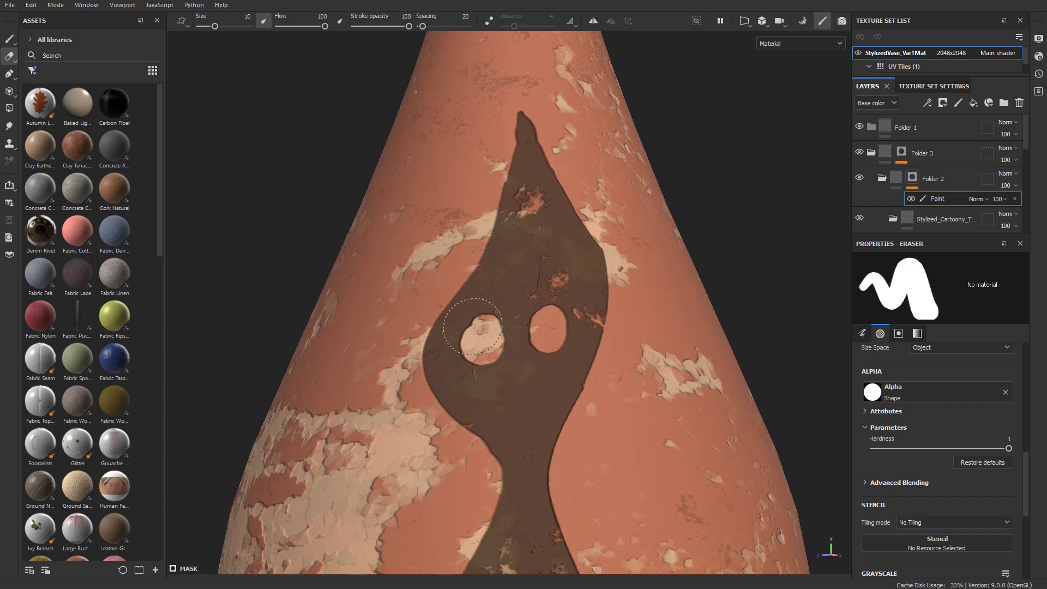
scroll(475, 330, "down", 5)
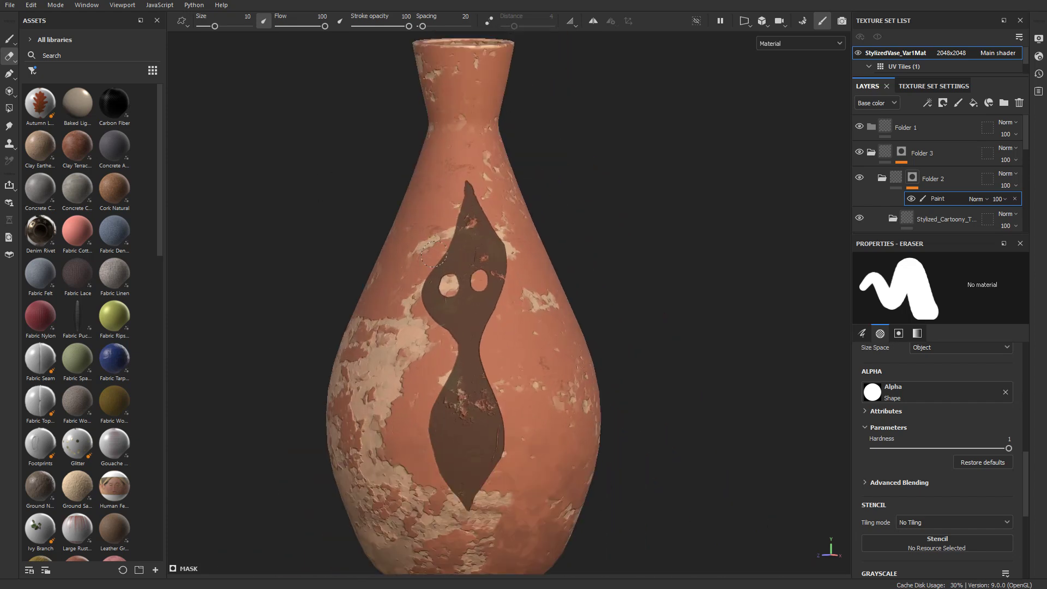
Paint an upward-curling arm with a spiral tip from the right side of the figure's upper body
key("1")
scroll(474, 331, "up", 5)
middle_click_drag(526, 243, 496, 330, "alt")
left_click_drag(496, 330, 444, 331, "alt")
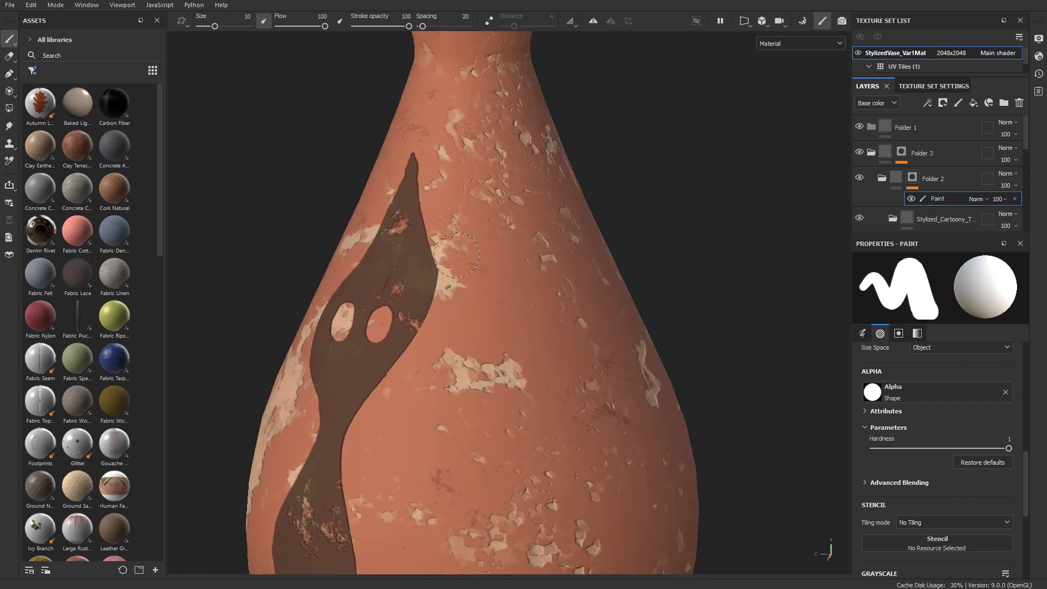
mouse_move(457, 254)
left_mouse_down("alt")
mouse_move(555, 133)
mouse_move(550, 256)
mouse_move(429, 287)
left_mouse_up("alt")
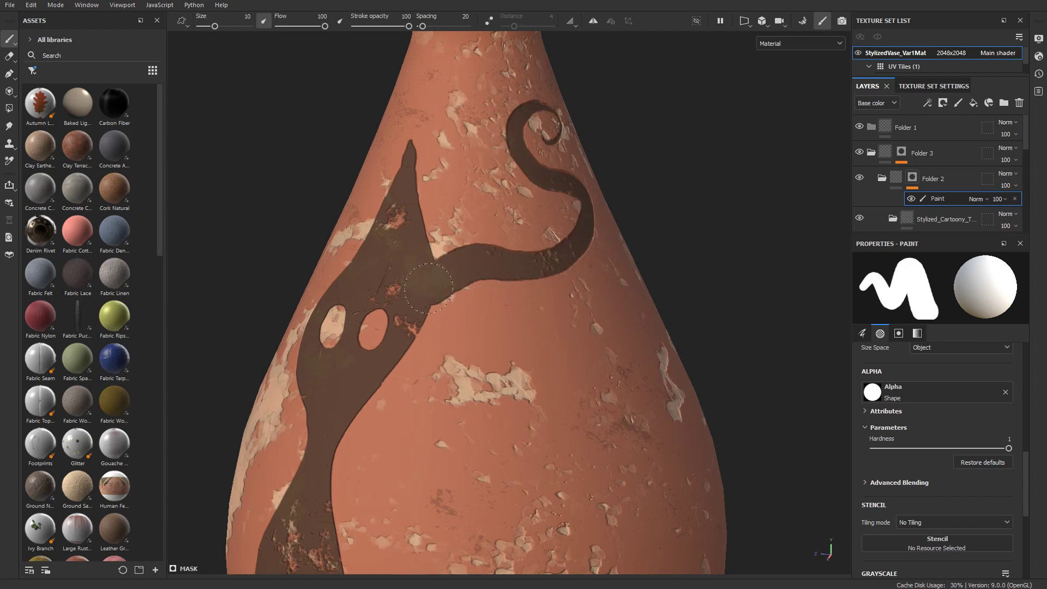
Paint a second curled arm below the first and thicken it with a brush size of 19.02
right_click_drag(427, 278, 382, 328, "alt")
left_click_drag(545, 262, 470, 284, "alt")
right_click_drag(546, 294, 570, 294, "ctrl")
left_click_drag(571, 293, 590, 275)
left_click_drag(524, 293, 472, 269)
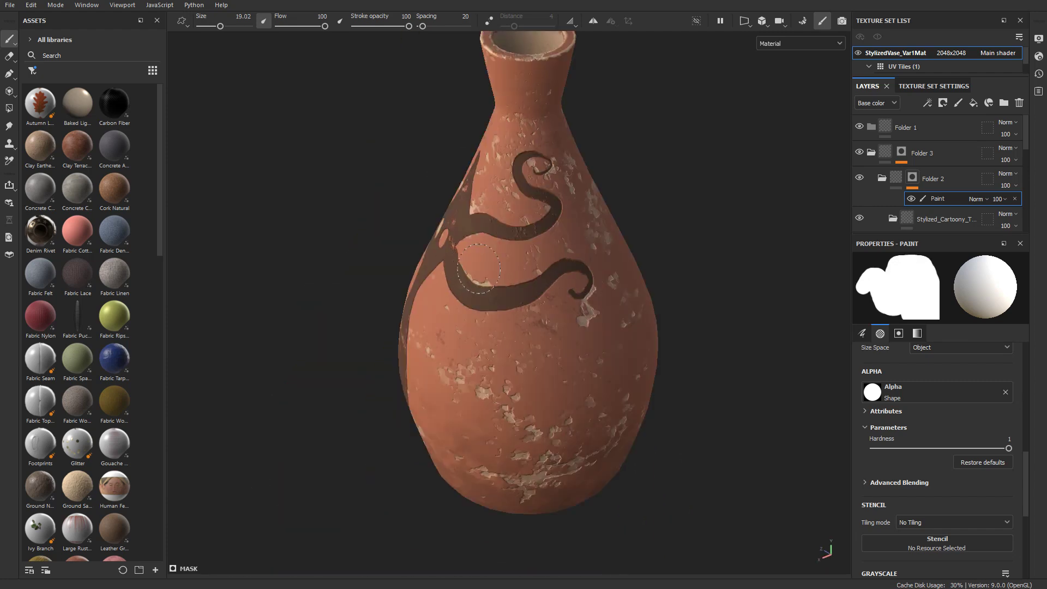
Paint another stroke of the figure's limbs on the vase's body below the curled arms
right_click_drag(479, 268, 415, 305, "alt")
left_click_drag(469, 295, 513, 294, "alt")
right_click_drag(469, 305, 535, 273, "alt")
left_click_drag(415, 327, 551, 311, "alt")
mouse_move(473, 390)
left_mouse_down()
mouse_move(491, 343)
mouse_move(539, 335)
left_mouse_up()
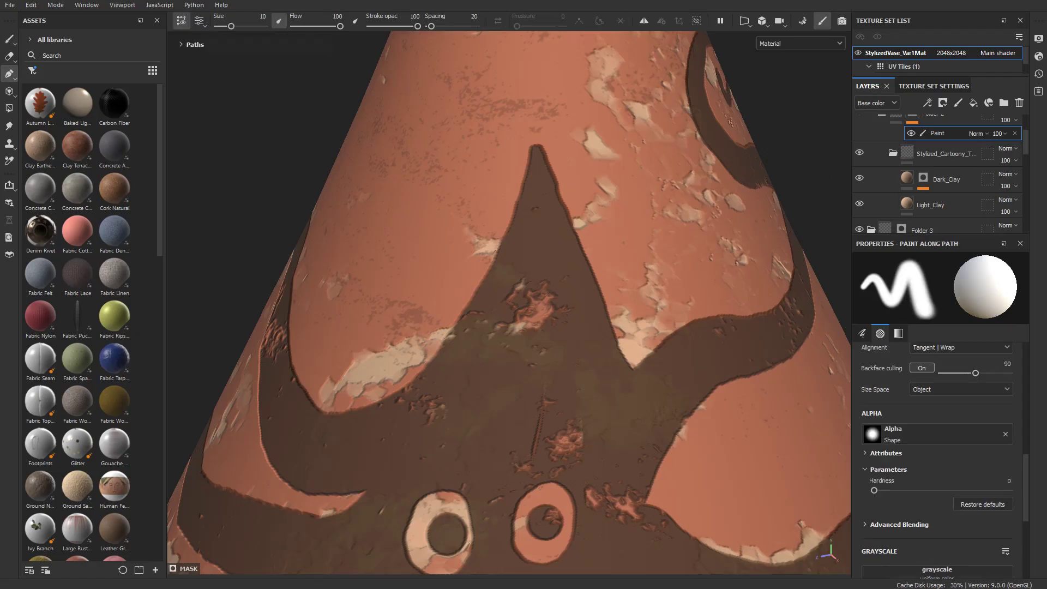
Trace the figure's pointed head with a path running up one side, over the tip and down to the arm joint
left_click(426, 359)
left_click(525, 175)
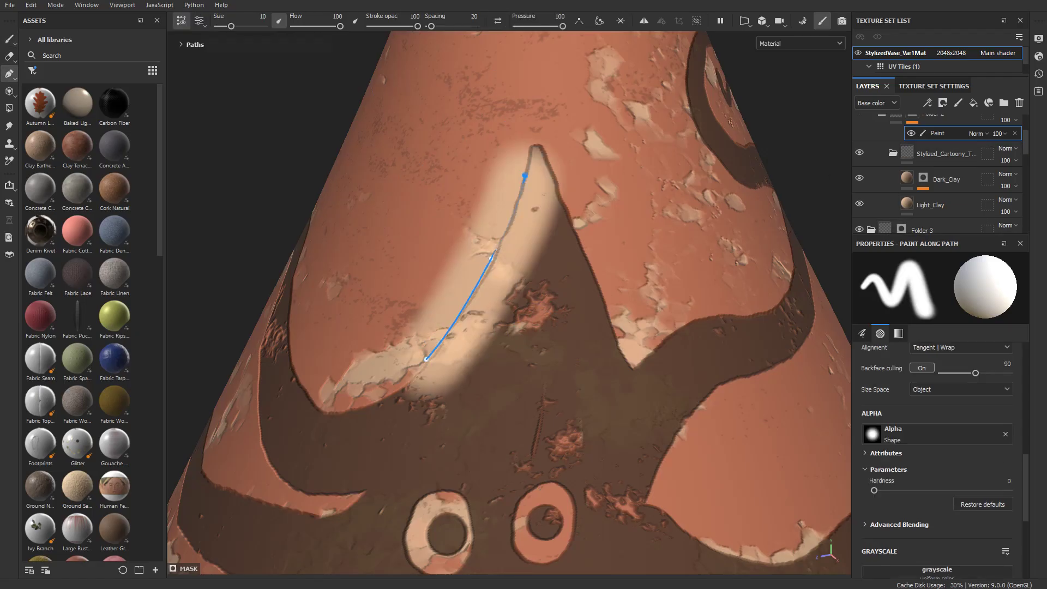
left_click(531, 133)
left_click(543, 149)
left_click(559, 190)
left_click(578, 238)
left_click(596, 278)
left_click(613, 325)
left_click_drag(614, 325, 632, 370)
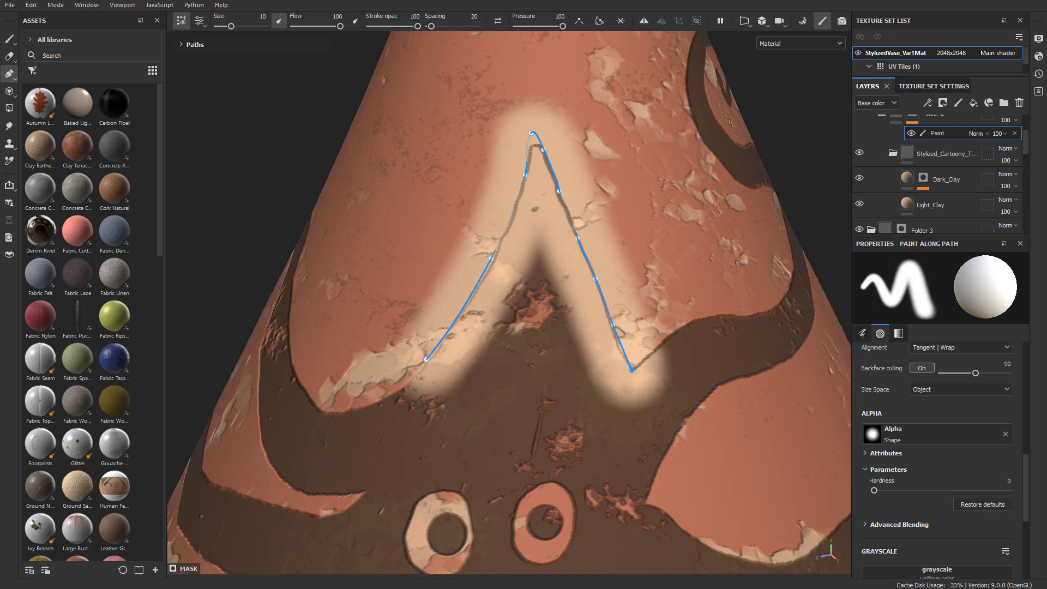
Set the path's brush size to 1 and adjust its points to follow the edge of the pointed head
left_click(989, 392)
type("1")
key("Return")
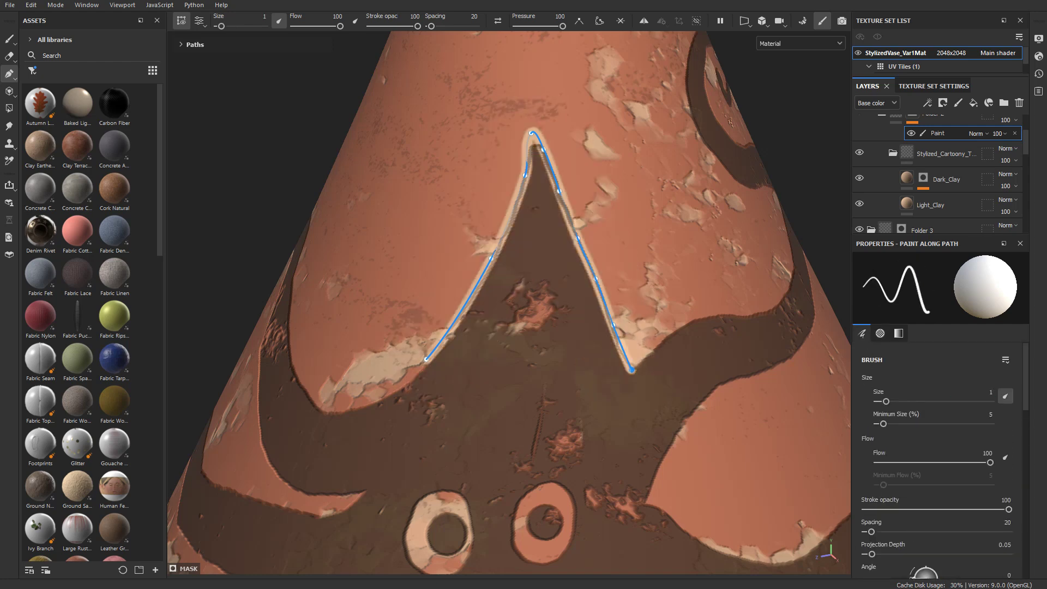
scroll(657, 345, "up", 4)
left_click_drag(609, 391, 613, 378)
left_click_drag(575, 308, 584, 303)
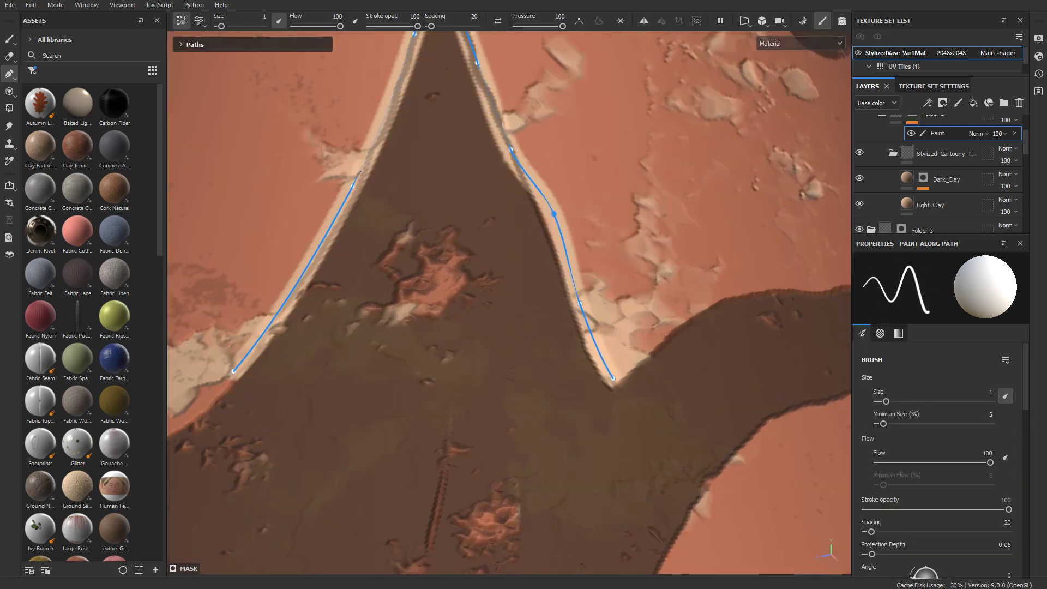
scroll(509, 303, "down", 3)
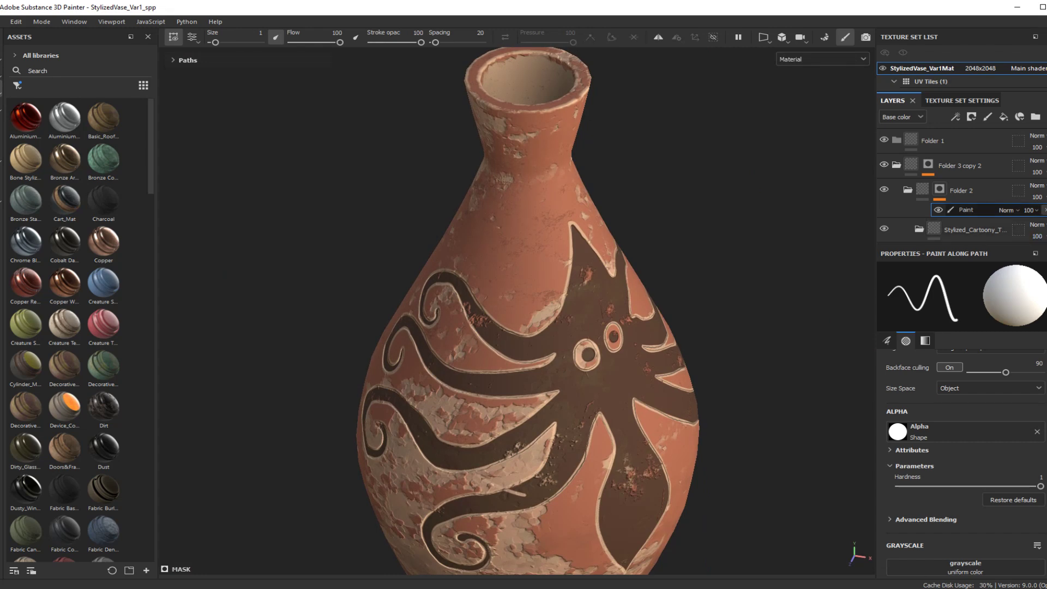
scroll(490, 133, "up", 5)
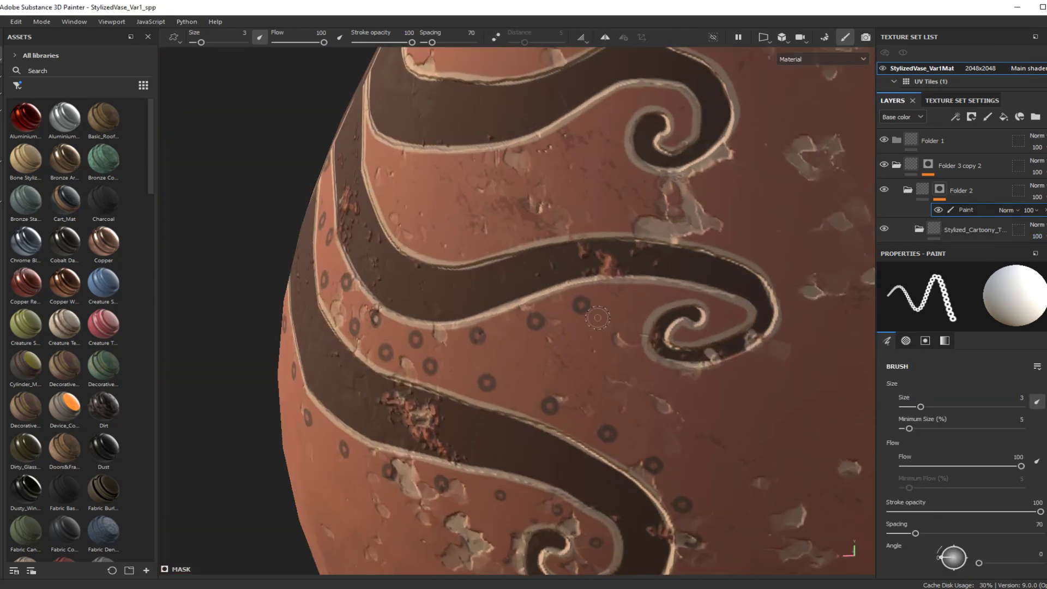
scroll(611, 297, "up", 2)
scroll(613, 311, "up", 2)
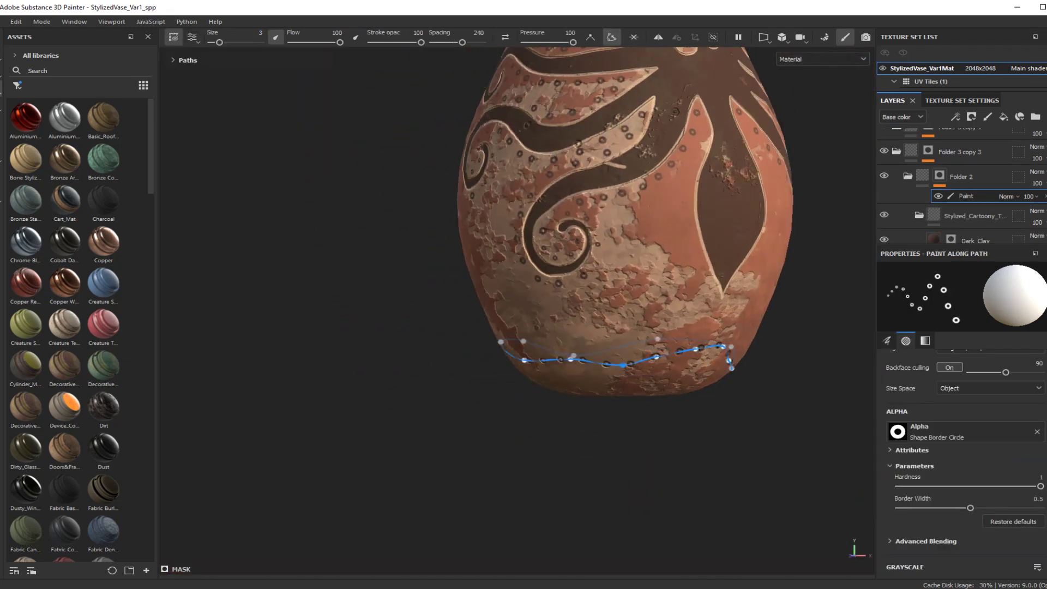
Replace the ring alpha on the path around the vase's base with the solid circle Shape alpha
left_click_drag(623, 349, 616, 356, "alt")
left_click(945, 433)
left_click(1023, 529)
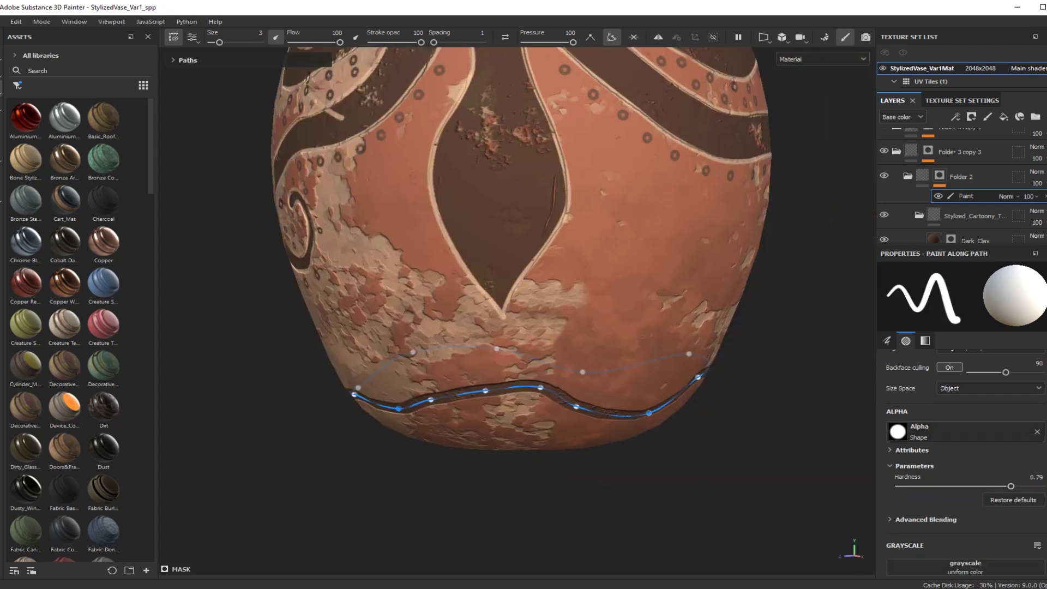
Move the points of the path around the vase's base to even out the dark band, and finish editing it
left_click_drag(582, 409, 524, 394)
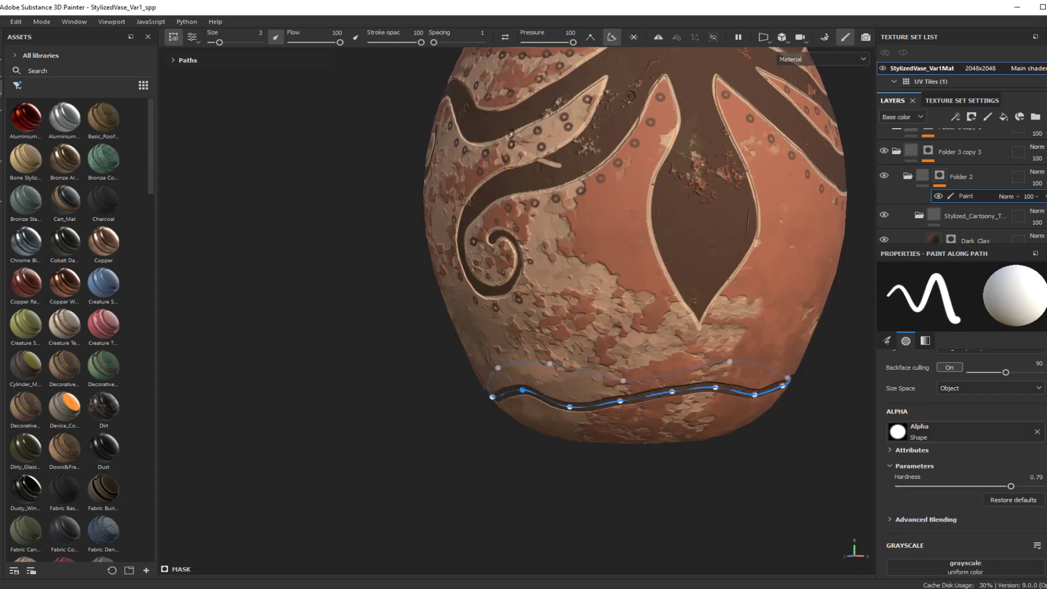
left_click_drag(525, 394, 616, 397, "alt")
left_click_drag(503, 410, 501, 405)
left_click_drag(501, 405, 583, 404, "alt")
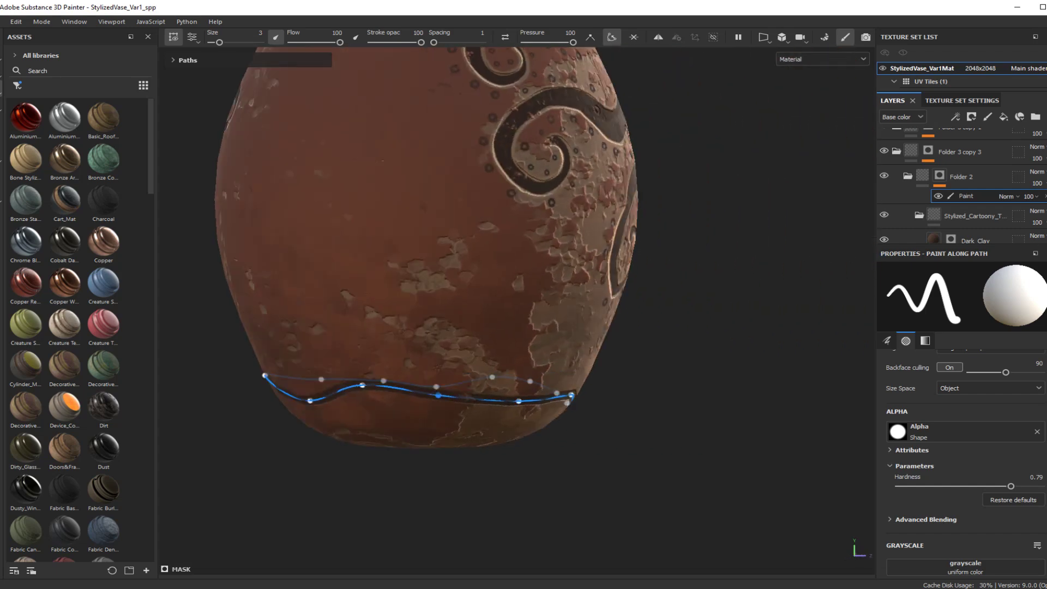
middle_click_drag(363, 385, 613, 391, "alt")
mouse_move(613, 392)
left_mouse_down()
mouse_move(620, 402)
mouse_move(491, 398)
left_mouse_up()
left_click_drag(592, 392, 643, 382)
scroll(491, 305, "down", 3)
scroll(459, 242, "down", 3)
key("1")
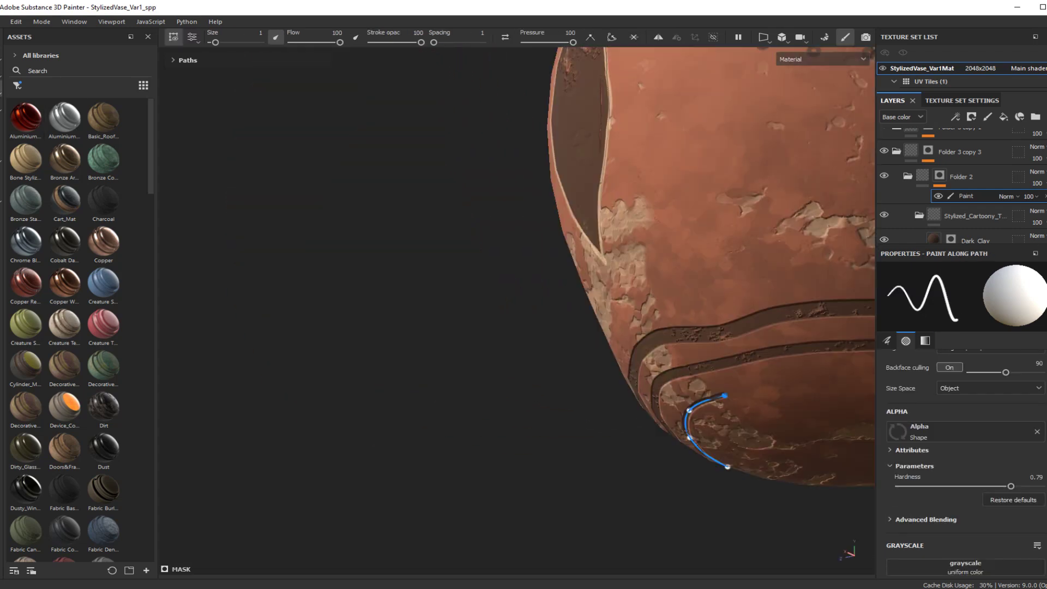
Continue the thin lowest band's path around the underside of the vase with brush size 1
left_click_drag(720, 393, 491, 377, "alt")
left_click(570, 371)
left_click(657, 379)
left_click_drag(657, 378, 518, 382, "alt")
left_click(729, 402)
left_click_drag(729, 402, 491, 393, "alt")
left_click(555, 329)
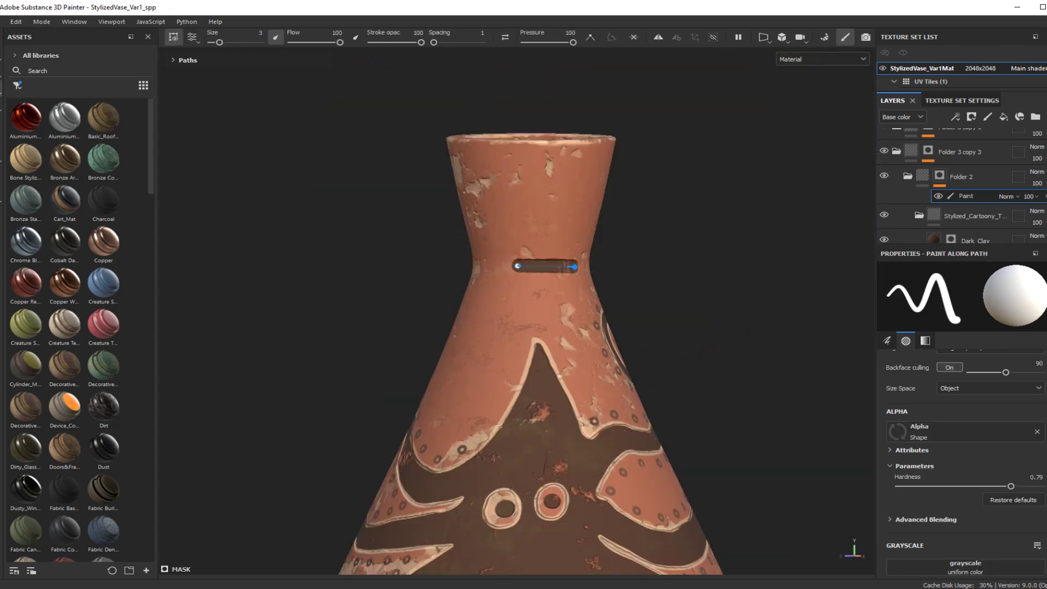
Extend the path around the narrowest part of the neck with brush size 3 and close it into a ring
left_click_drag(725, 328, 605, 329, "alt")
left_click(672, 269)
left_click_drag(672, 273, 546, 278, "alt")
left_click(723, 267)
left_click_drag(723, 272, 594, 295, "alt")
middle_click_drag(682, 305, 523, 305, "alt")
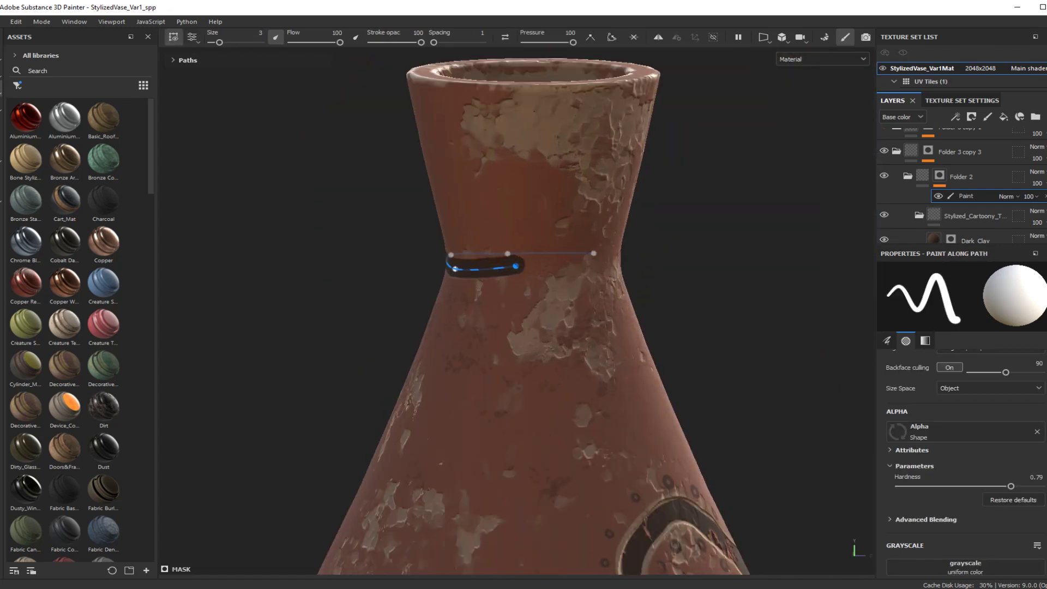
left_click(571, 265)
left_click_drag(571, 272, 425, 278, "alt")
left_click(612, 37)
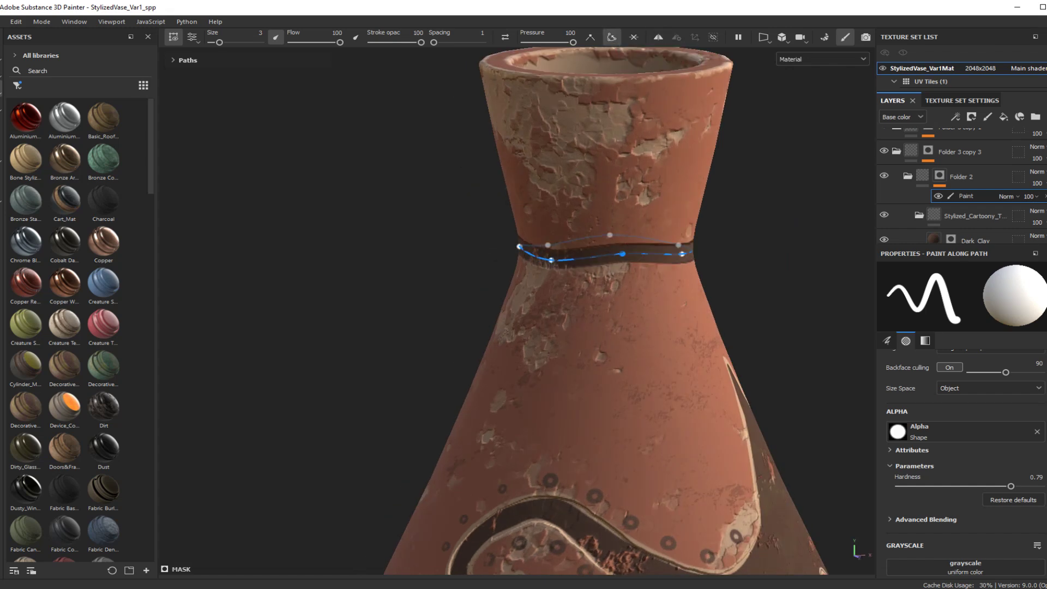
key("1")
Start a new path just below the vase's rim and place points along the visible side of the neck
right_click_drag(422, 201, 328, 207, "alt")
left_click_drag(545, 218, 437, 218, "alt")
right_click_drag(524, 227, 617, 228, "alt")
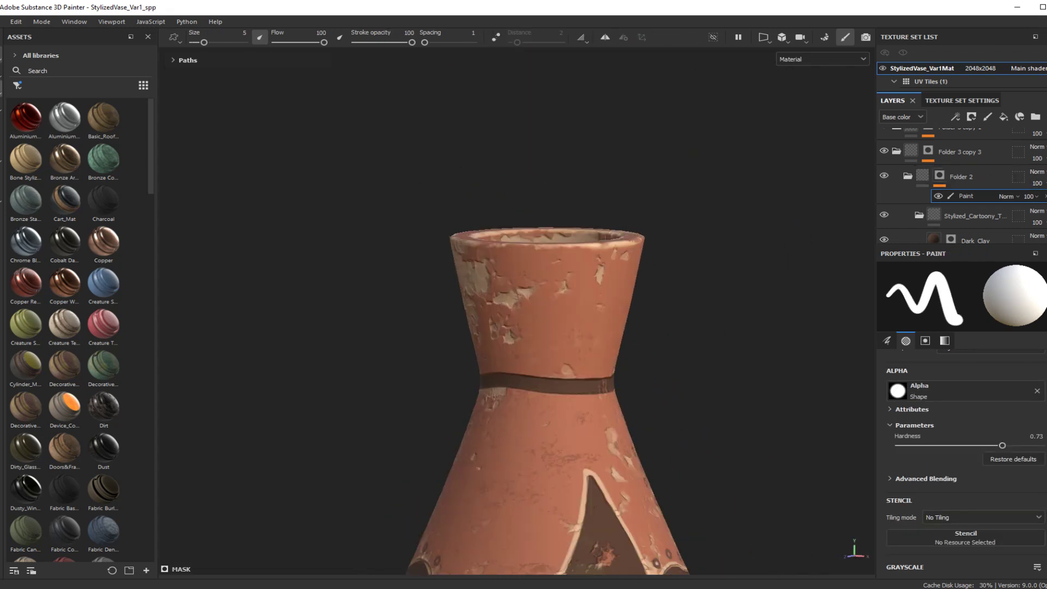
key("9")
right_click_drag(546, 273, 628, 273, "alt")
left_click(561, 268)
left_click(661, 265)
left_click_drag(661, 268, 545, 270, "alt")
left_click(739, 271)
left_click(826, 269)
left_click(659, 270)
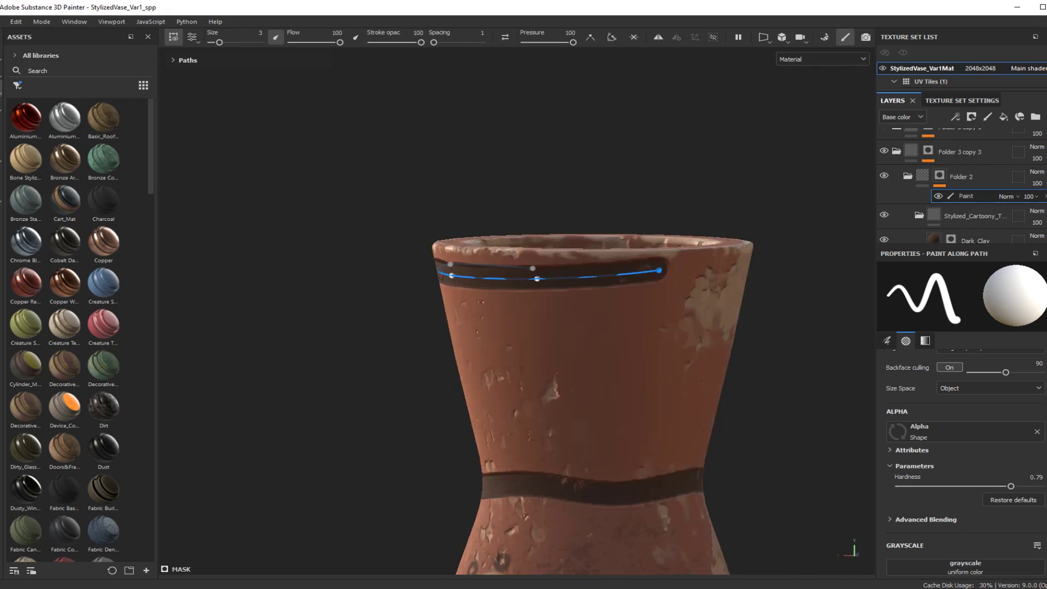
Carry the path below the rim around the rest of the neck and close it into a continuous band
left_click_drag(659, 278, 529, 294, "alt")
middle_click_drag(709, 306, 491, 327, "alt")
left_click(538, 318)
left_click_drag(538, 328, 409, 311, "alt")
left_click(604, 311)
left_click_drag(603, 314, 524, 330, "alt")
left_click(727, 311)
left_click(612, 37)
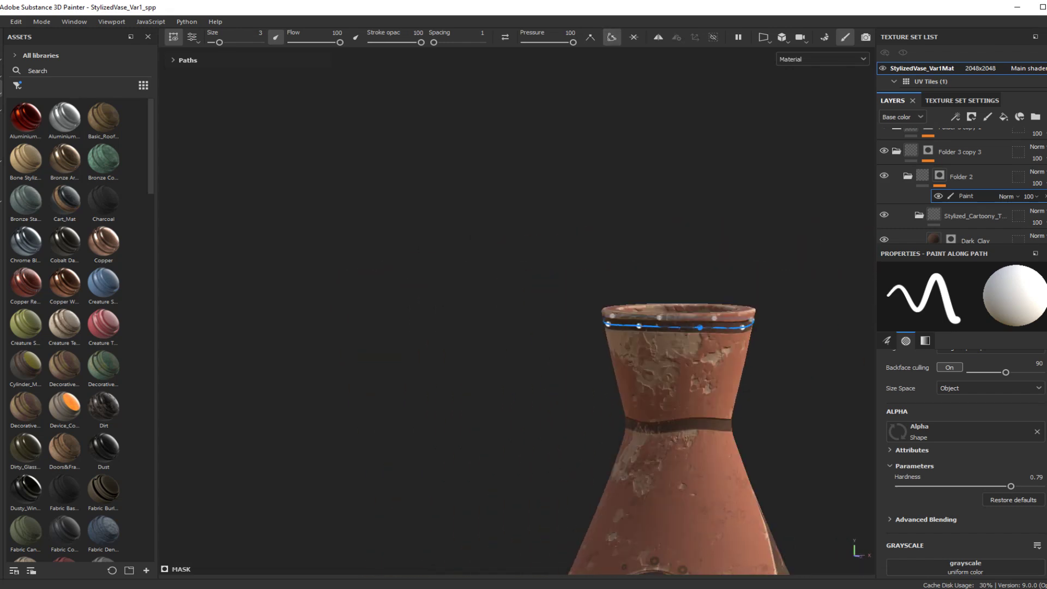
key("1")
right_click_drag(655, 306, 556, 311, "alt")
left_click_drag(557, 311, 682, 322, "alt")
middle_click_drag(758, 382, 580, 316, "alt")
left_click_drag(580, 316, 453, 314, "alt")
right_click_drag(580, 316, 491, 316, "alt")
left_click_drag(546, 316, 527, 317, "alt")
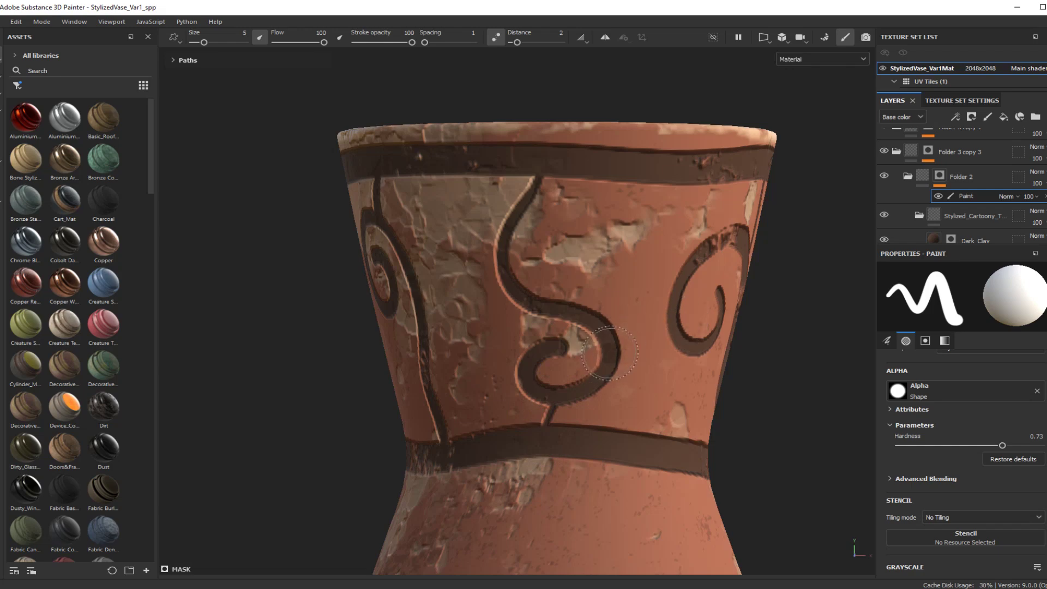
scroll(675, 314, "down", 3)
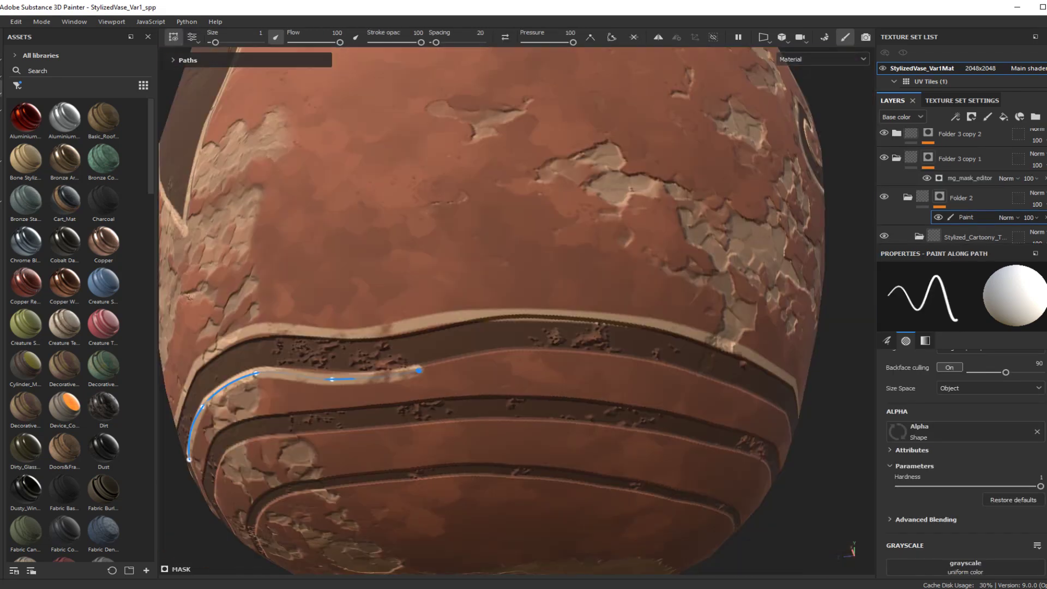
Continue the light outline path along the lower edge of the uppermost base band with brush size 1
scroll(437, 327, "up", 2)
middle_click_drag(465, 340, 406, 324, "alt")
left_click(491, 346)
left_click(551, 367)
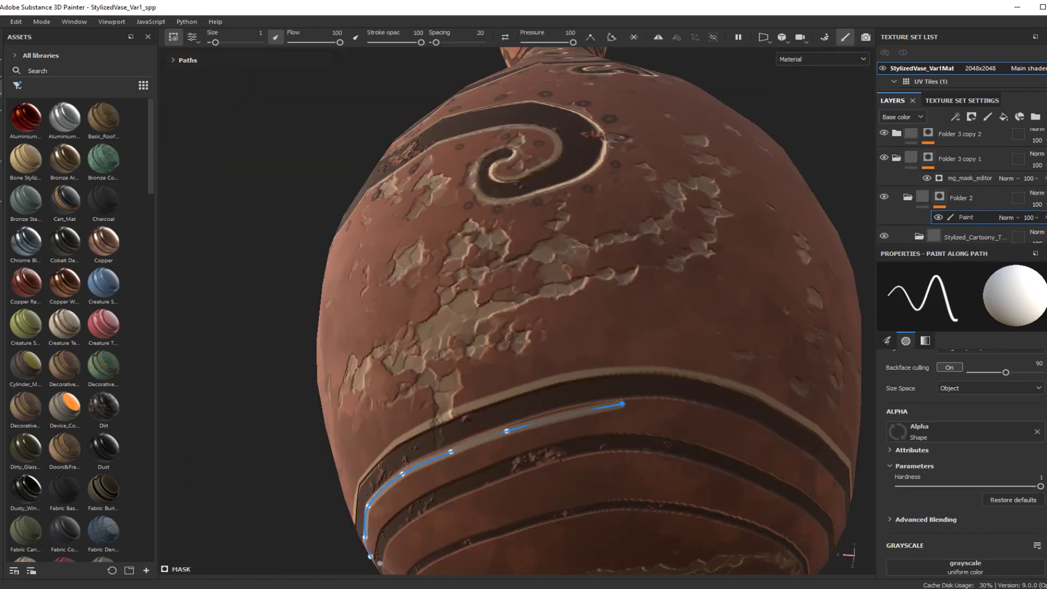
left_click_drag(632, 403, 620, 405, "alt")
left_click_drag(620, 406, 597, 408)
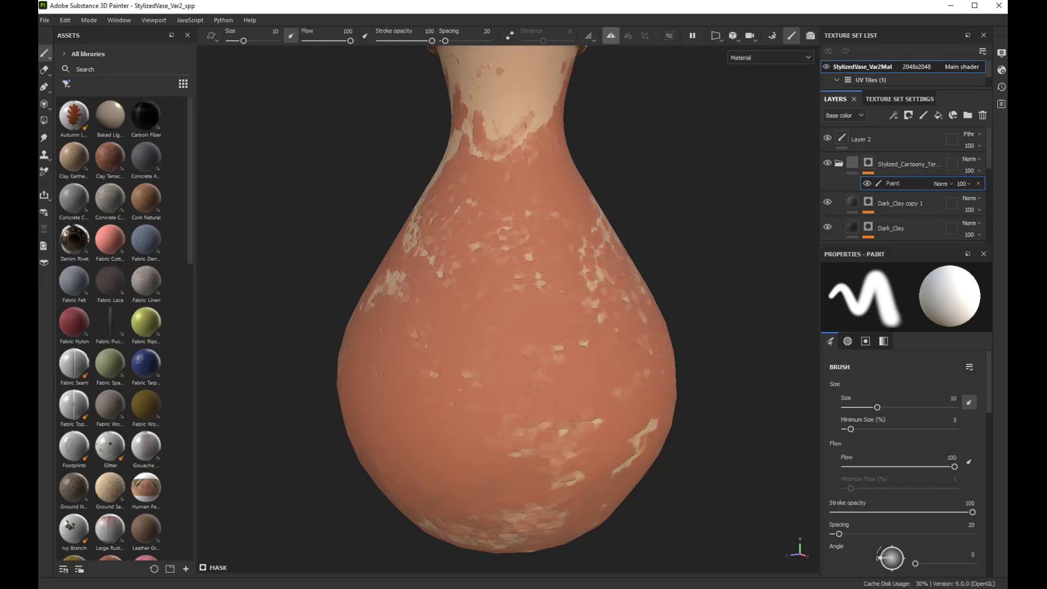
Enable radial symmetry for painting the Stylized_Cartoony_Ter... folder's mask on the second vase
key("l")
left_click(629, 36)
left_click(733, 58)
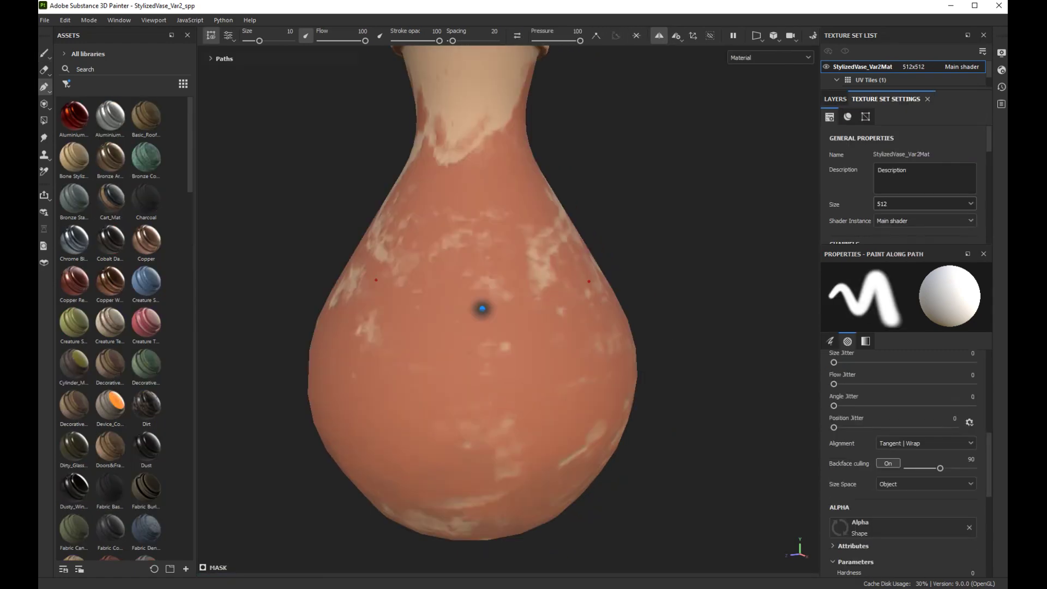
Draw a closed circular path on the front of the vase's belly and adjust its points into a round shape
mouse_move(482, 309)
left_mouse_down()
mouse_move(427, 360)
mouse_move(485, 410)
mouse_move(529, 382)
mouse_move(522, 338)
left_mouse_up()
left_click(520, 341)
left_click_drag(434, 365, 428, 368)
left_click_drag(505, 403, 491, 409)
left_click_drag(526, 378, 527, 380)
scroll(546, 343, "down", 5)
scroll(526, 338, "up", 4)
left_click_drag(489, 308, 489, 307)
scroll(894, 463, "down", 3)
Set the circular path's alpha hardness to 1 and reduce its brush size
left_click_drag(841, 455, 973, 455)
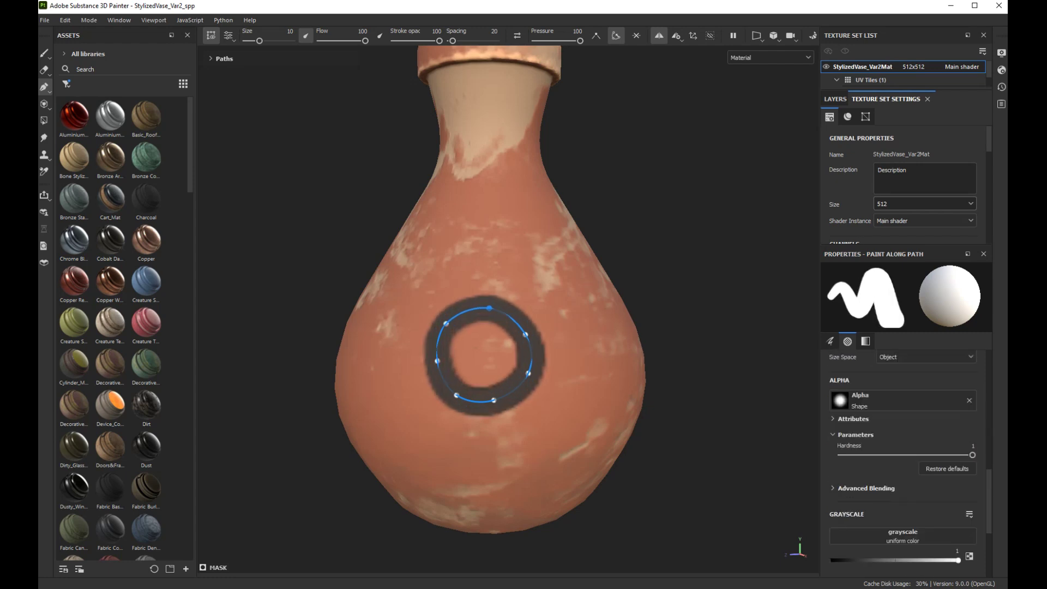
scroll(603, 286, "up", 4)
middle_click_drag(622, 277, 603, 286, "alt")
scroll(889, 414, "up", 8)
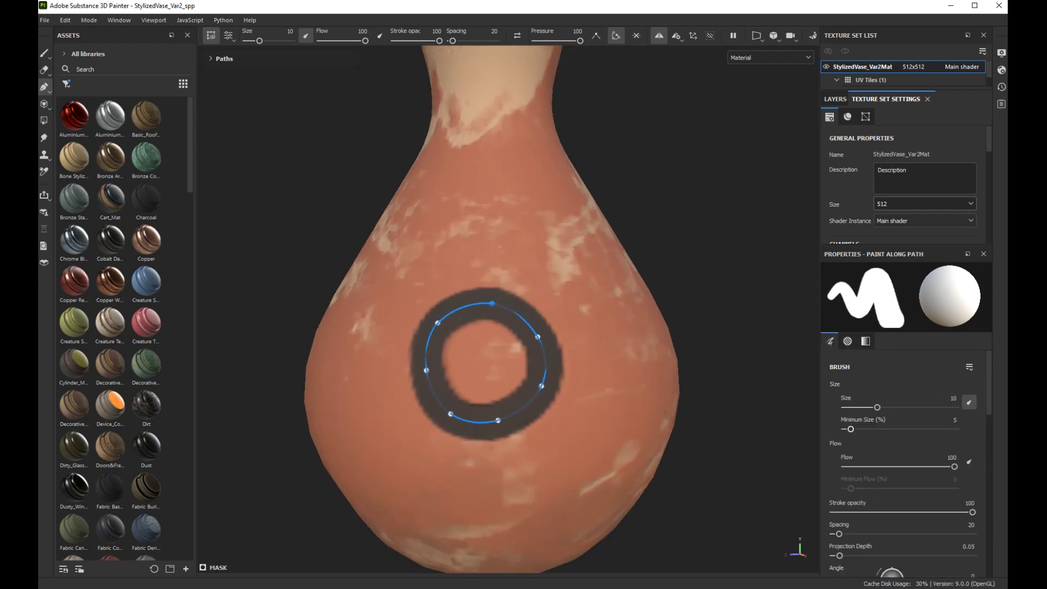
left_click_drag(878, 407, 870, 407)
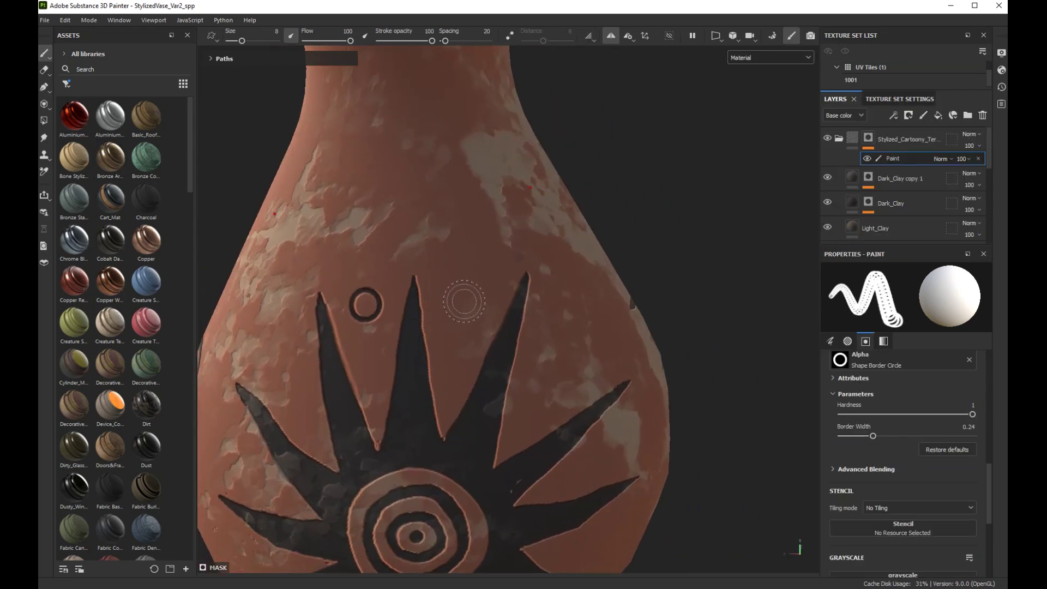
Stamp rings between the sun motif's upper and side rays using the Shape Border Circle alpha at size 8
left_click(464, 301)
left_click_drag(606, 373, 566, 358, "alt")
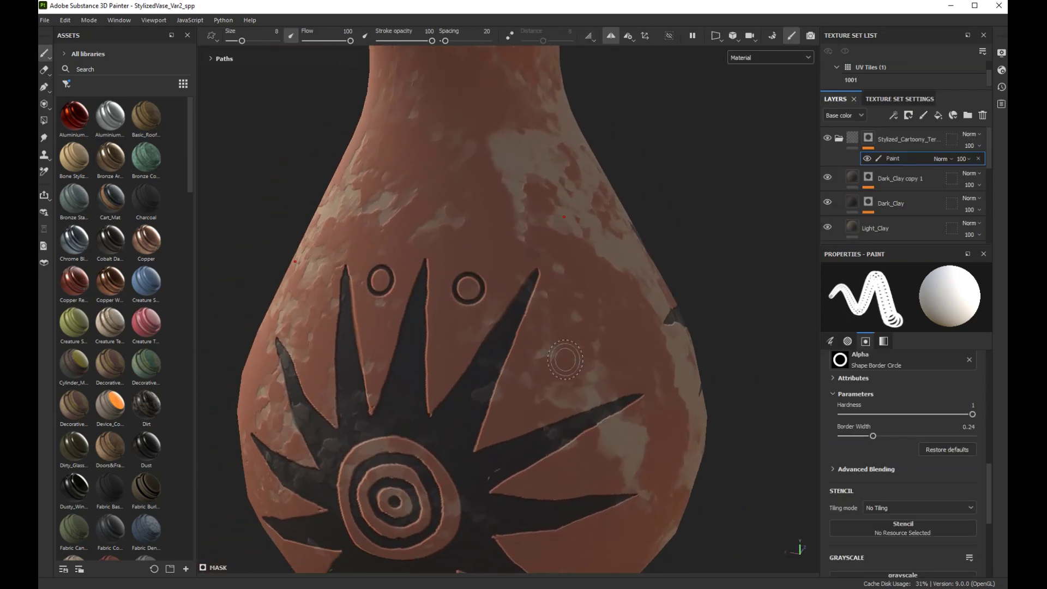
left_click(565, 354)
middle_click_drag(604, 464, 585, 311, "alt")
left_click(592, 309)
left_click_drag(593, 311, 566, 407, "alt")
left_click(561, 408)
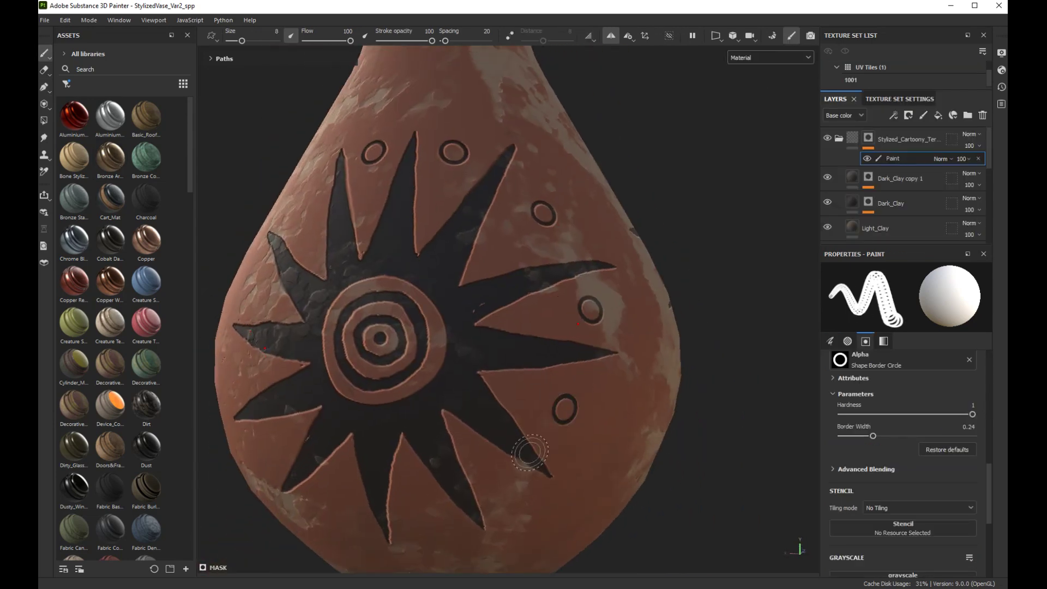
Stamp the remaining rings between the rays around the lower part and other side of the sun motif
left_click_drag(528, 452, 522, 535, "alt")
middle_click_drag(522, 535, 603, 422, "alt")
mouse_move(522, 438)
left_mouse_down("alt")
mouse_move(393, 431)
mouse_move(521, 443)
left_mouse_up("alt")
left_click(521, 442)
left_click(476, 360)
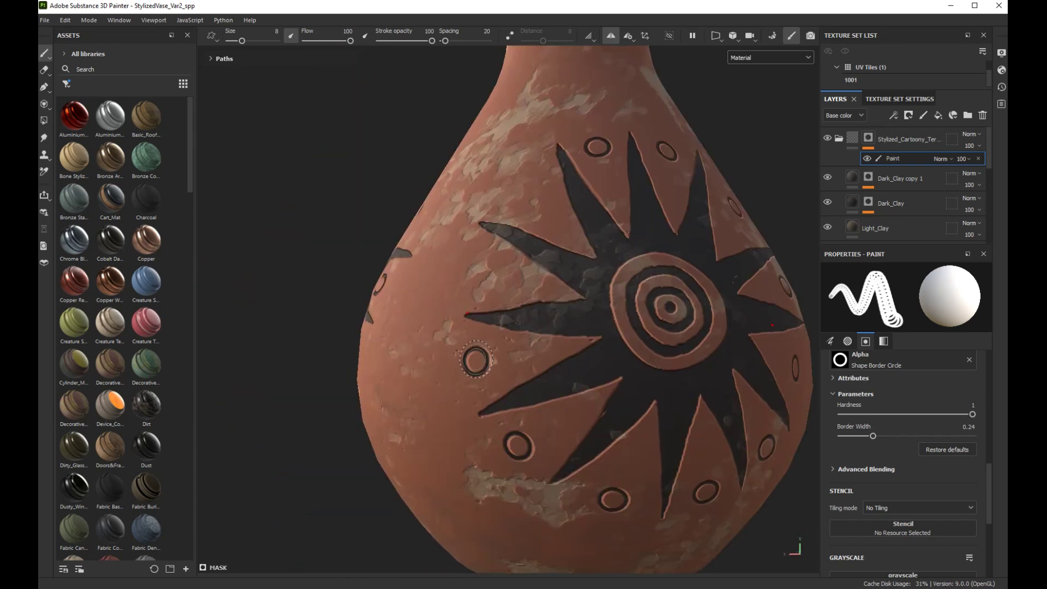
left_click(482, 270)
left_click(519, 193)
Paint a soft-edged stroke rising from the lower neck band to form the repeating hook shapes
right_click_drag(519, 193, 650, 369, "alt")
middle_click_drag(649, 369, 603, 486, "alt")
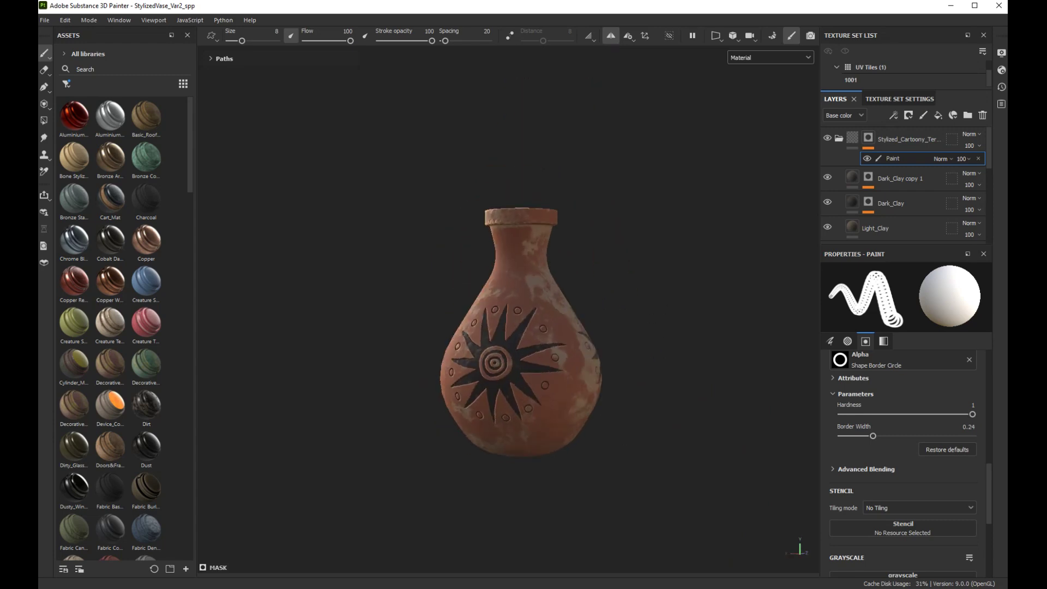
left_click_drag(603, 486, 764, 480, "alt")
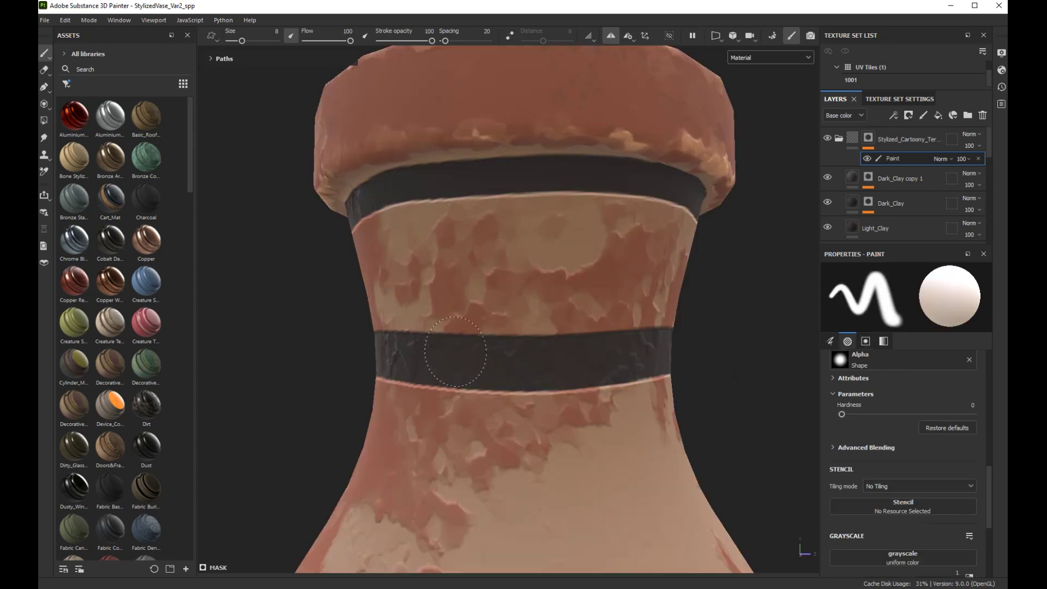
mouse_move(463, 334)
left_mouse_down()
mouse_move(510, 240)
mouse_move(437, 311)
mouse_move(422, 343)
mouse_move(478, 243)
left_mouse_up()
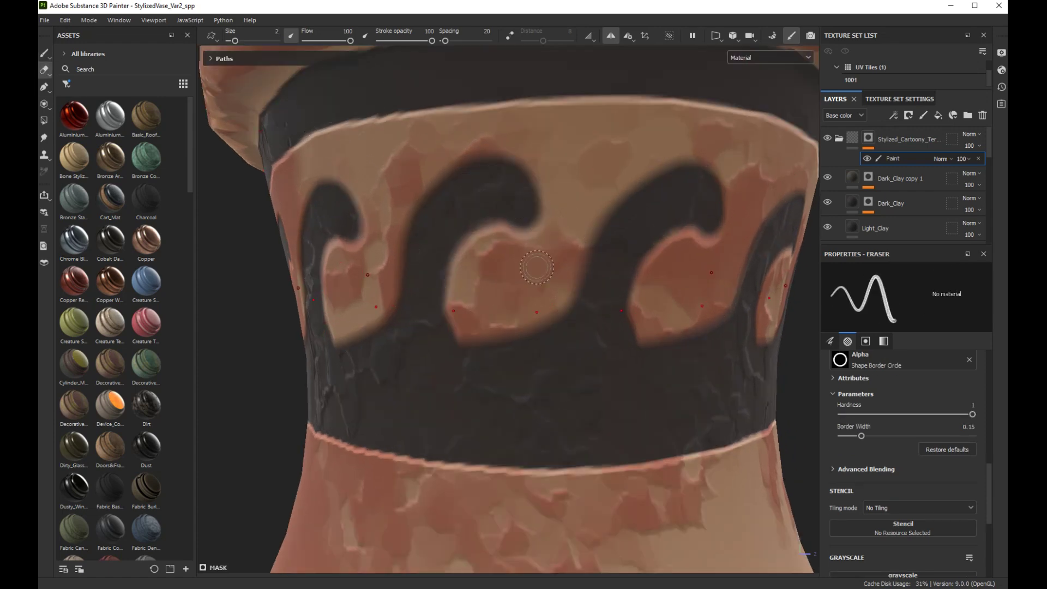
Give the size 2 eraser the soft Shape alpha and carve the inner edges of the neck's hook shapes
mouse_move(502, 237)
left_mouse_down()
mouse_move(480, 244)
mouse_move(488, 230)
mouse_move(461, 243)
mouse_move(486, 207)
mouse_move(451, 260)
mouse_move(451, 334)
mouse_move(509, 335)
left_mouse_up()
left_click(883, 361)
left_click(951, 462)
left_click_drag(497, 225, 450, 241)
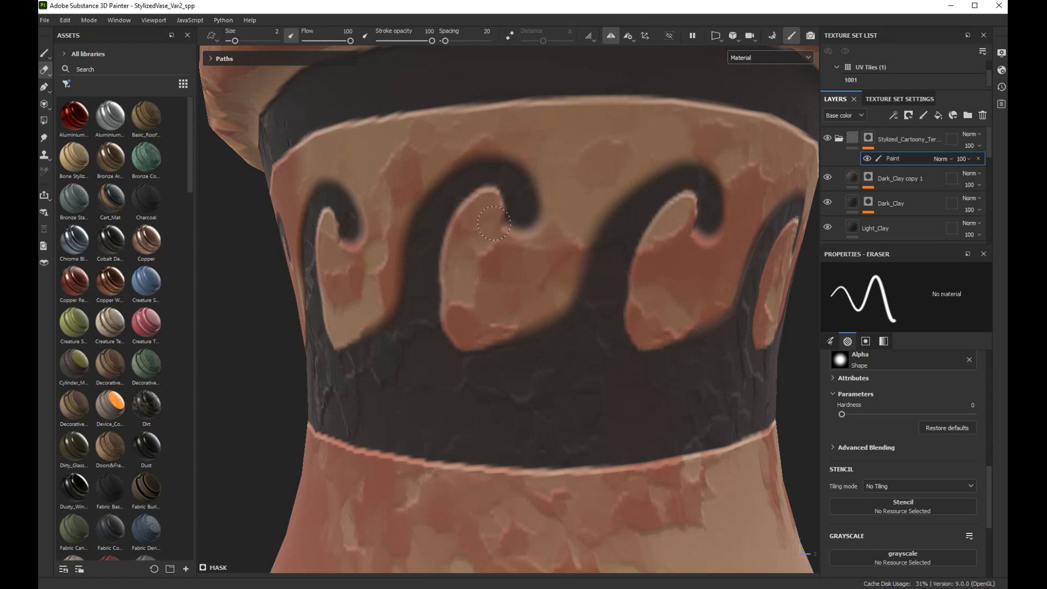
mouse_move(489, 341)
left_mouse_down()
mouse_move(570, 290)
mouse_move(599, 217)
left_mouse_up()
mouse_move(517, 339)
left_mouse_down()
mouse_move(503, 346)
mouse_move(457, 323)
mouse_move(526, 339)
mouse_move(546, 330)
left_mouse_up()
Paint a round dark dot inside the curl of each hook on the neck
left_click(452, 330)
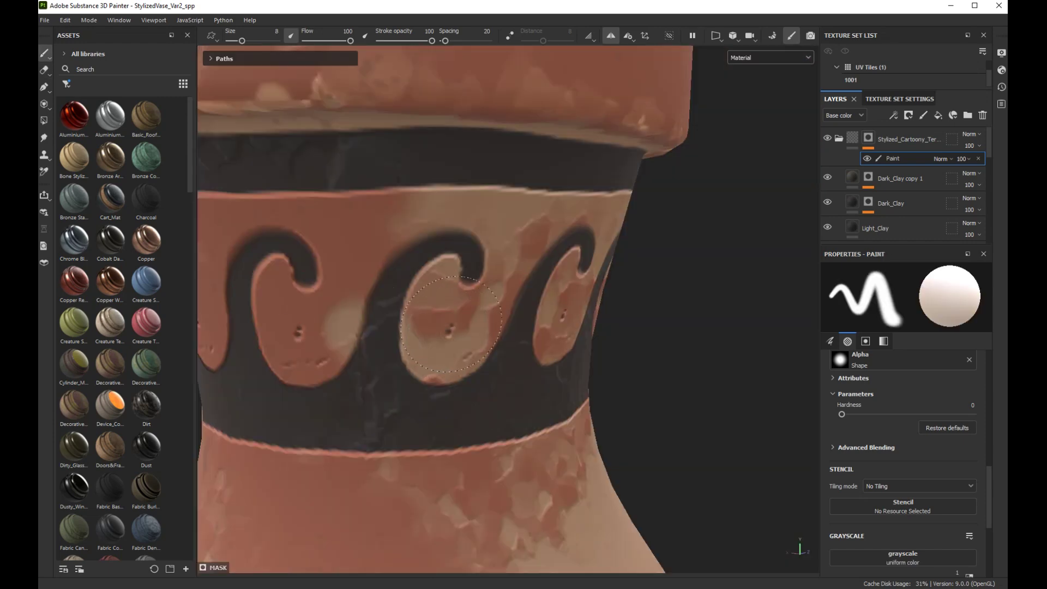
left_click(451, 328)
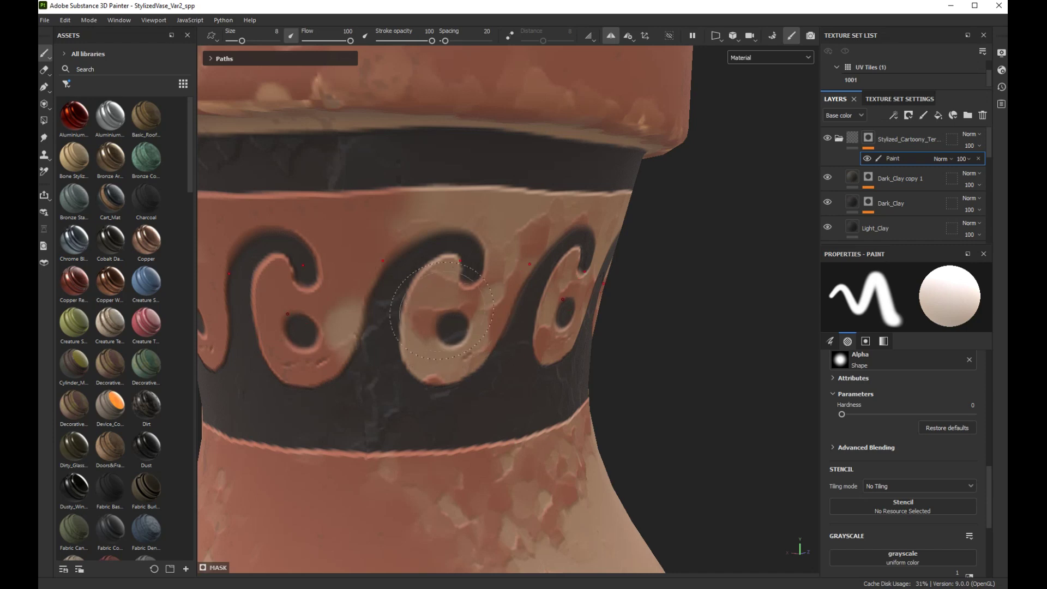
Draw a size 2 path forming repeating curled waves above the scalloped band near the vase's base, and reshape its crest and inner curve
scroll(441, 311, "down", 8)
left_click_drag(441, 311, 634, 302, "alt")
scroll(634, 302, "down", 4)
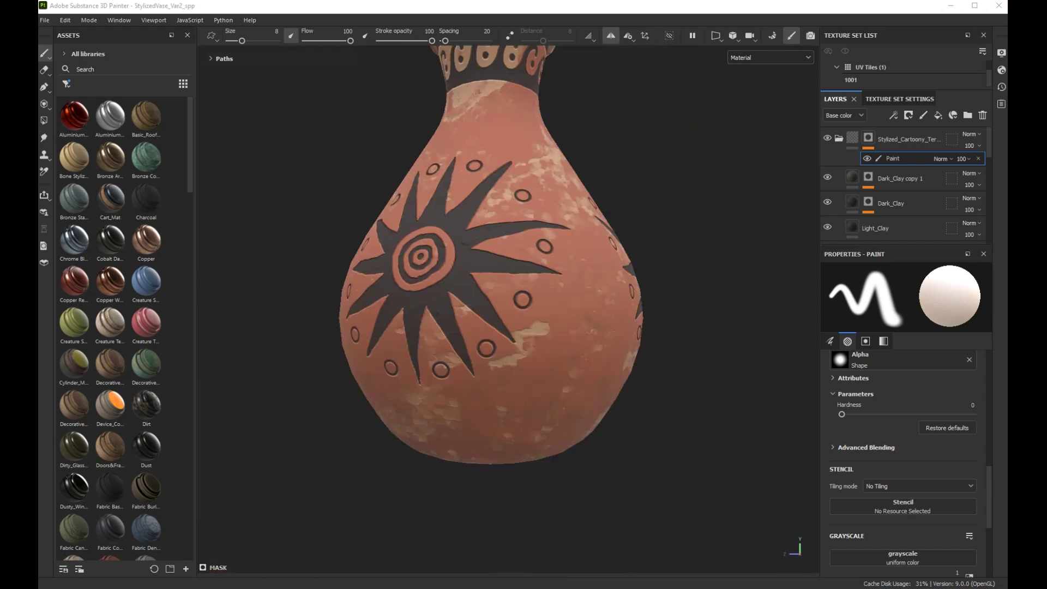
left_click(428, 405)
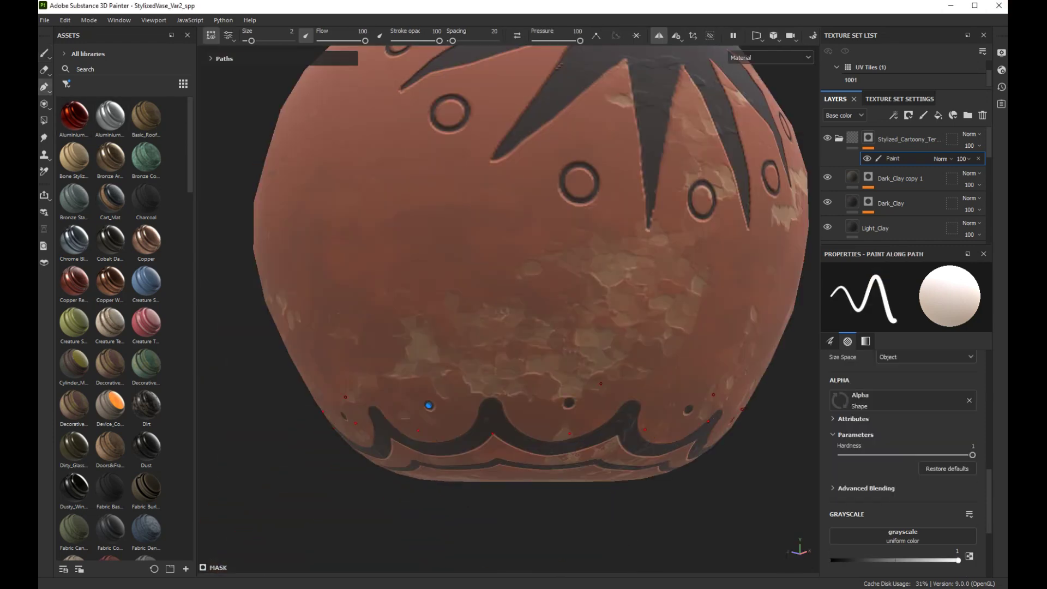
left_click(461, 388)
left_click(473, 365)
left_click(481, 325)
left_click(492, 305)
mouse_move(492, 306)
left_mouse_down()
mouse_move(530, 297)
mouse_move(507, 316)
mouse_move(504, 360)
mouse_move(536, 402)
left_mouse_up()
left_click(549, 405)
left_click(564, 404)
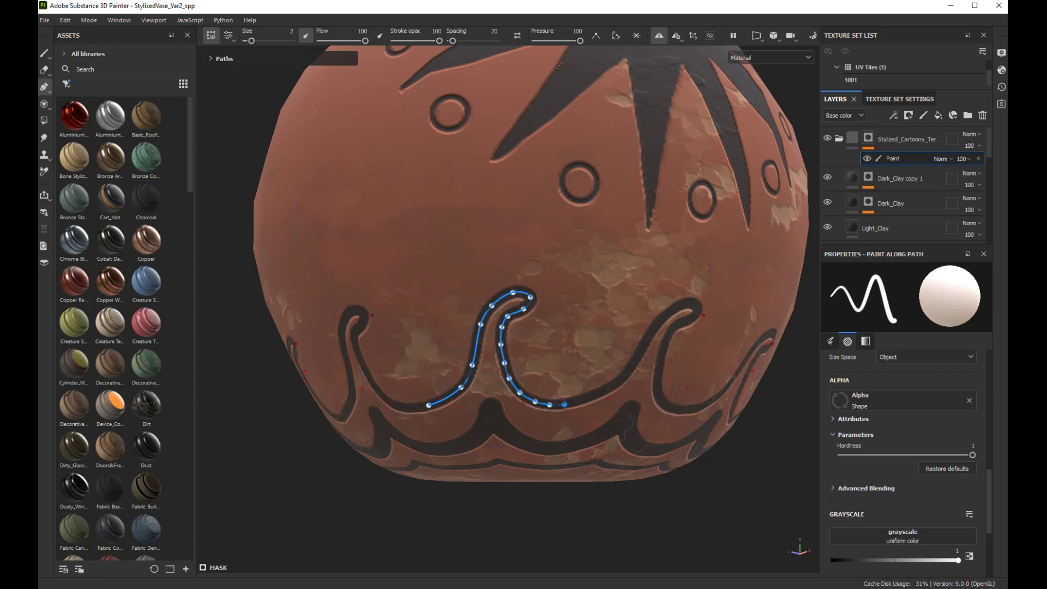
mouse_move(530, 297)
left_mouse_down()
mouse_move(545, 299)
mouse_move(522, 305)
left_mouse_up()
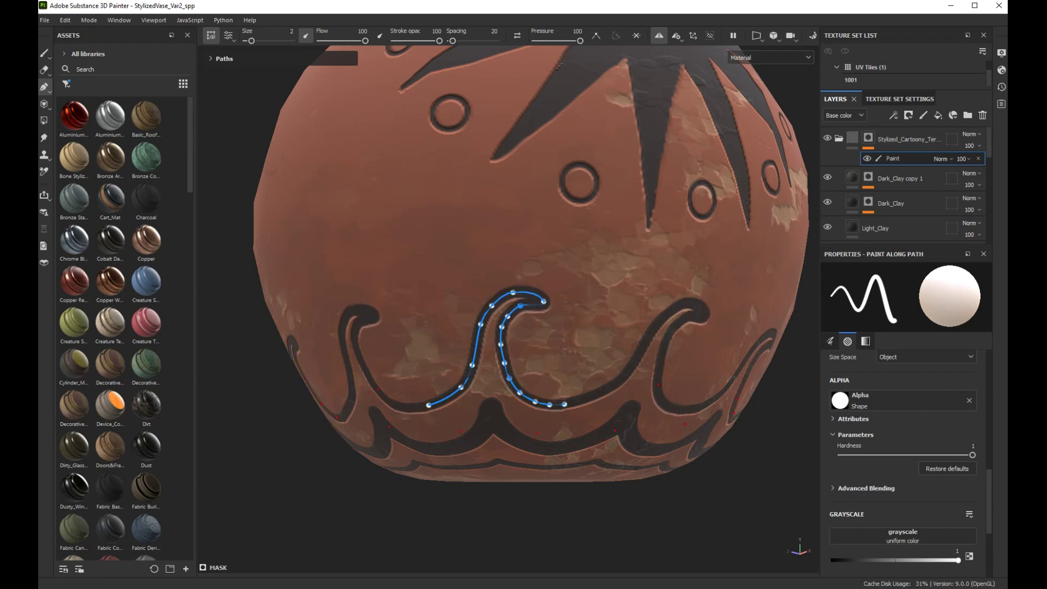
left_click_drag(504, 363, 504, 364)
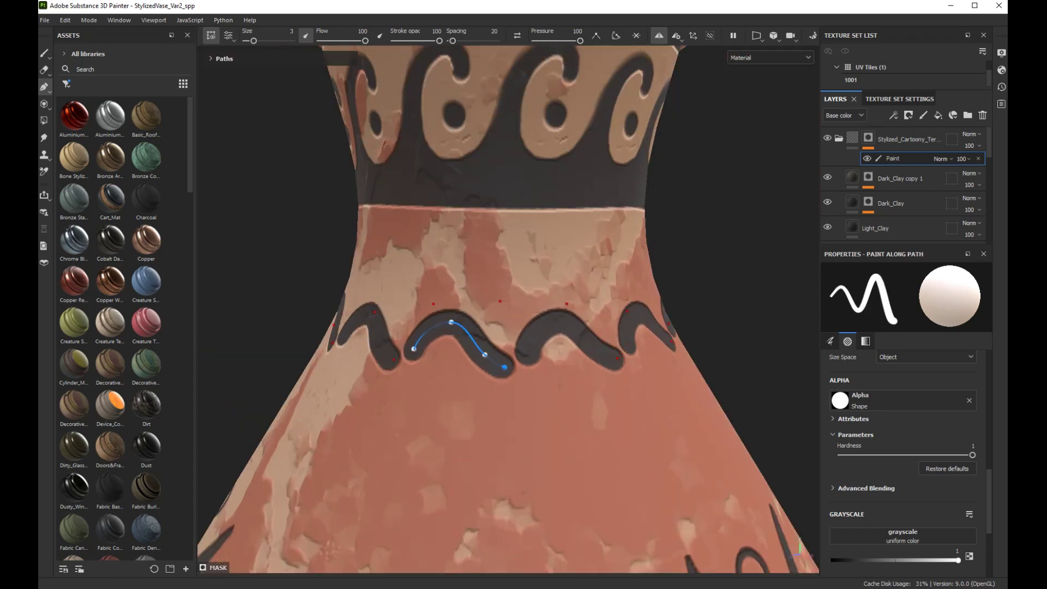
Extend the size 3 wavy path below the neck band and adjust its trough so the repeats join
left_click(522, 356)
left_click_drag(505, 367, 506, 360)
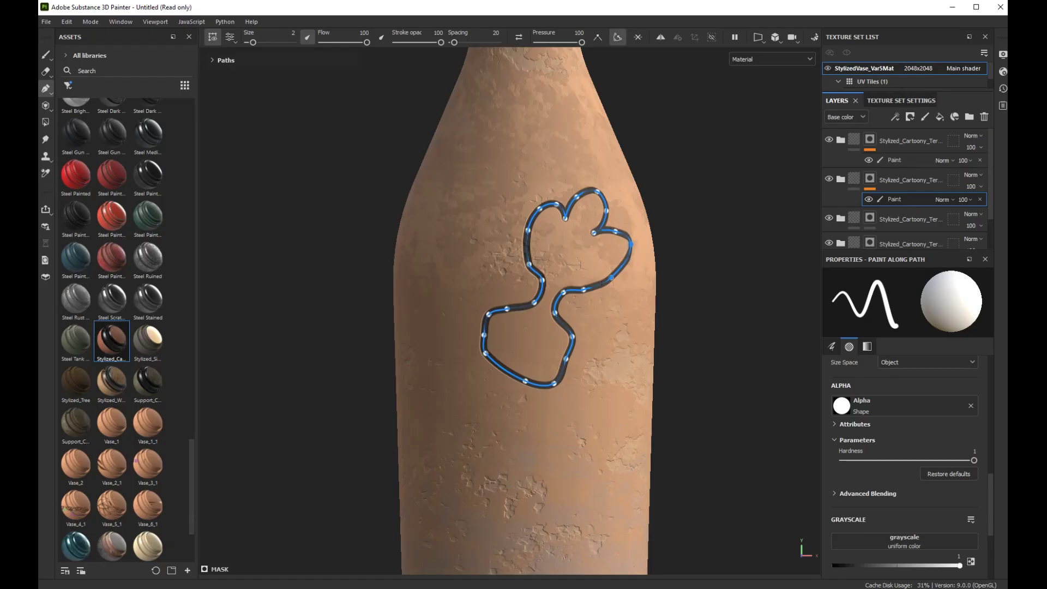
Round the closed creature outline on the bottle vase by moving points on its upper lobes, lower body and narrowing side
mouse_move(598, 191)
left_mouse_down()
mouse_move(599, 238)
mouse_move(617, 235)
mouse_move(632, 251)
left_mouse_up()
left_click_drag(614, 274, 617, 278)
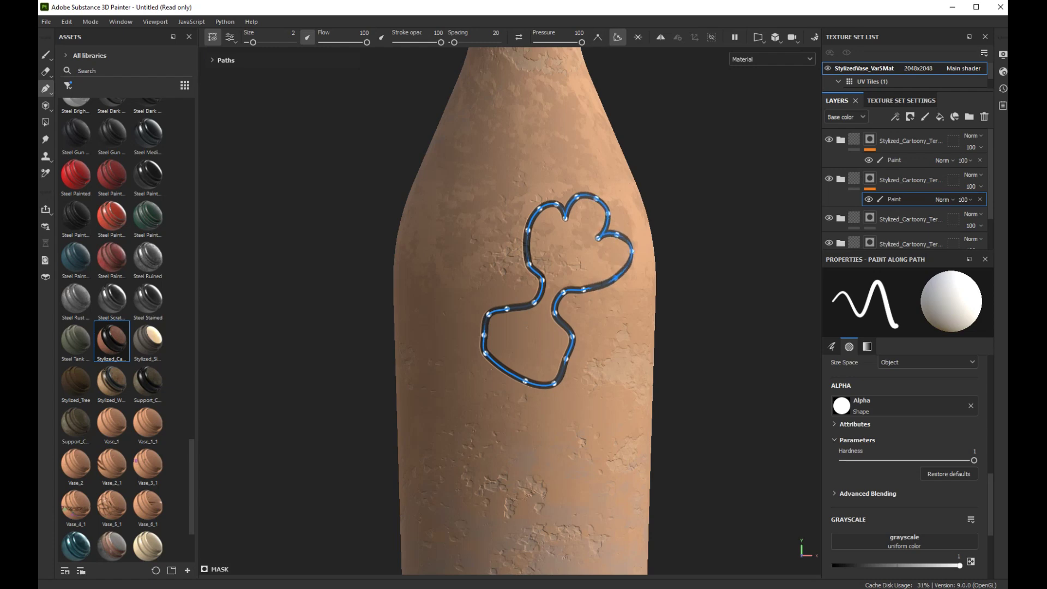
left_click_drag(566, 360, 574, 368)
left_click_drag(484, 335, 478, 336)
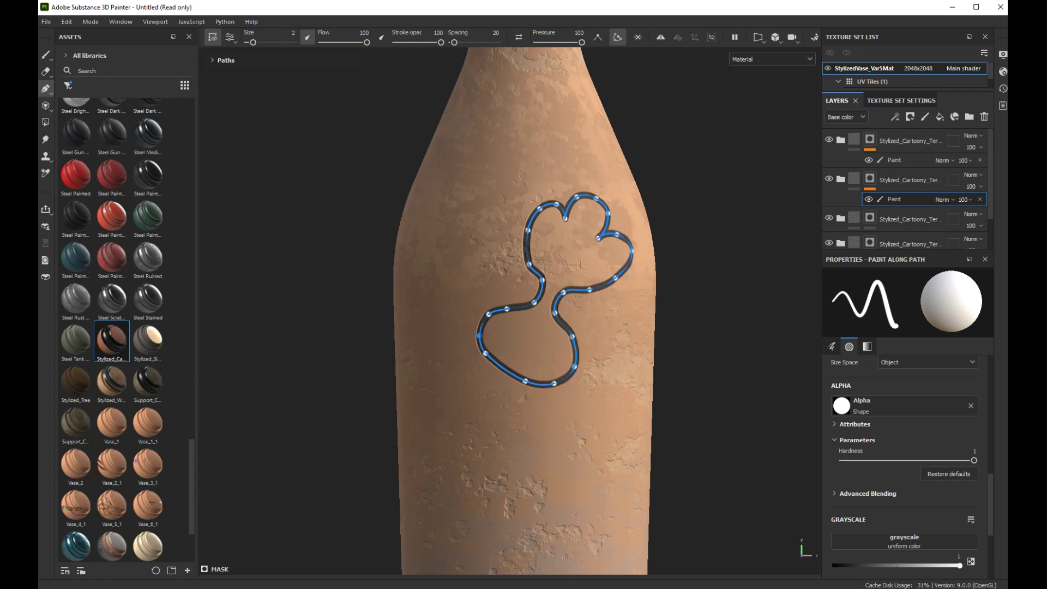
left_click_drag(527, 255, 533, 256)
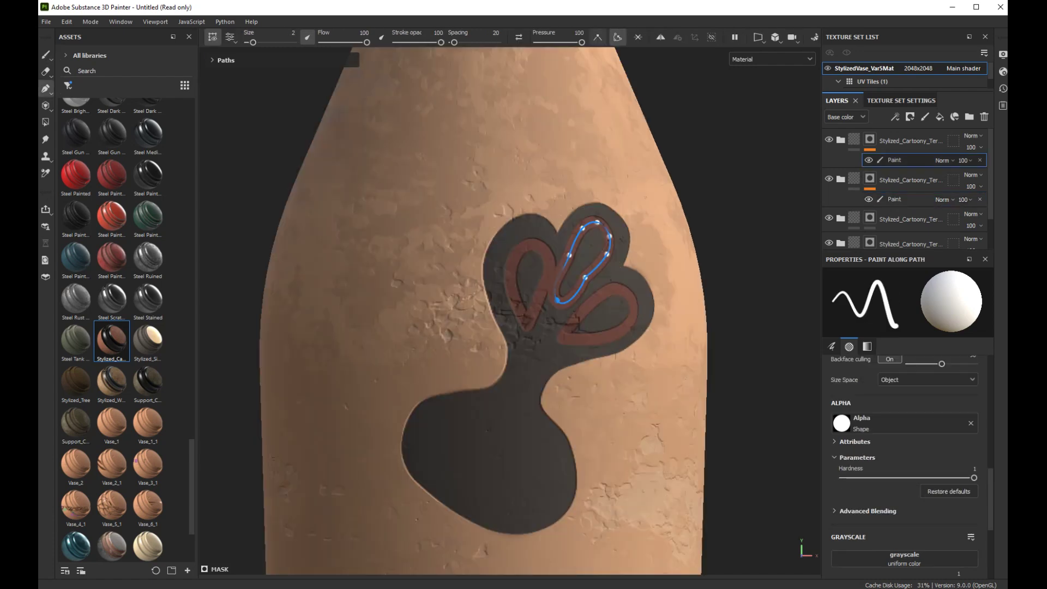
Refine the red loop inside the creature's middle lobe by adjusting its lower tip and side point
double_click(557, 301)
left_click_drag(557, 301, 564, 302)
left_click_drag(570, 256, 572, 245)
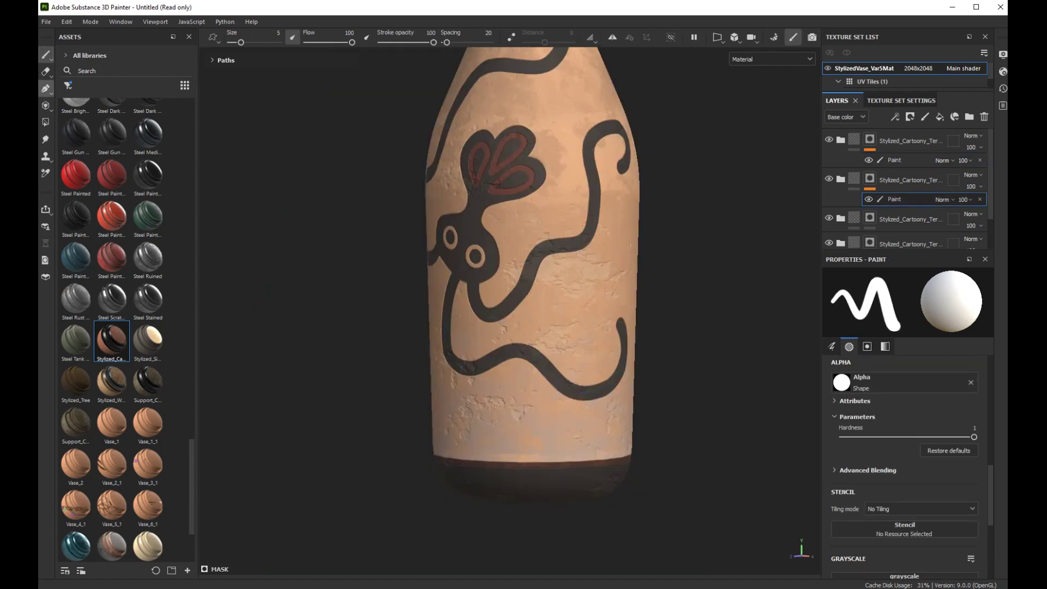
Draw a size 5 path for another wavy dark tentacle, running from below the creature's head around the side of the vase
left_click(450, 295)
left_click(460, 327)
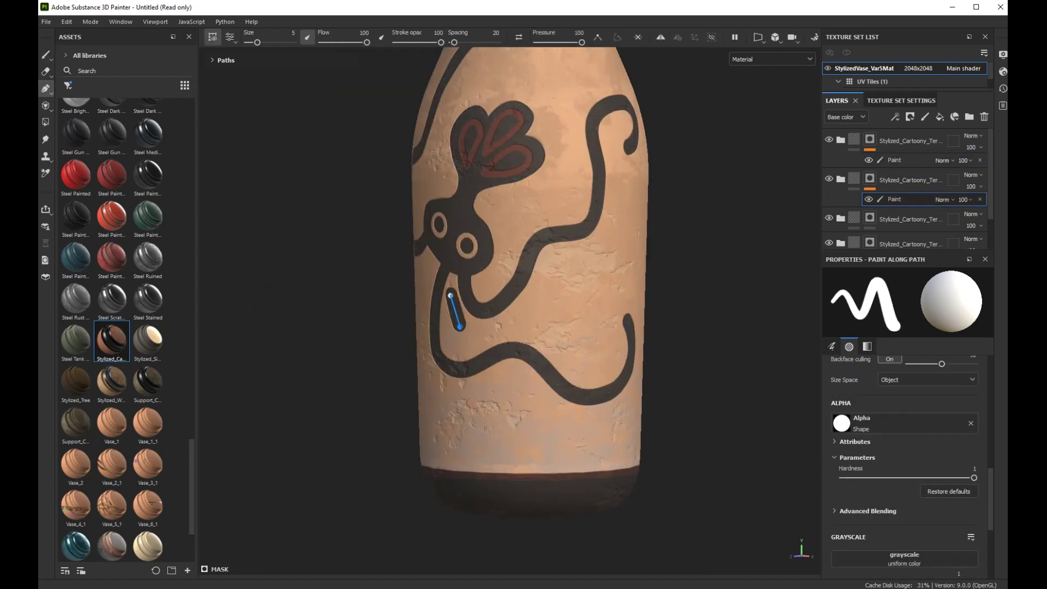
left_click(493, 329)
left_click(544, 322)
left_click(589, 345)
left_click(615, 363)
left_click_drag(621, 354, 507, 355, "alt")
left_click(669, 379)
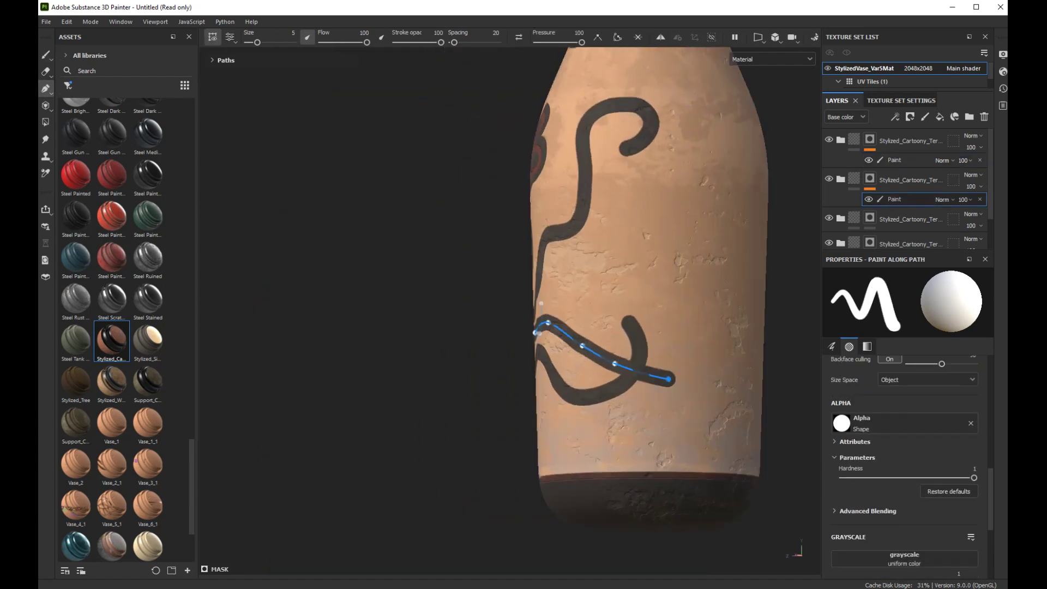
left_click(731, 352)
left_click_drag(600, 272, 643, 270, "alt")
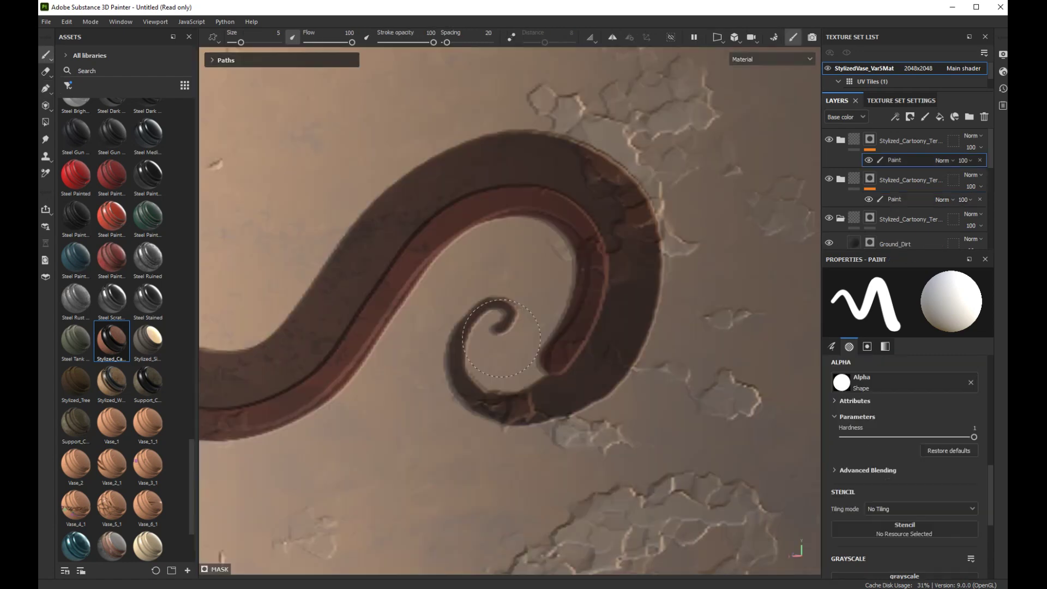
Paint the red inner stripe with the size 5 brush along the inside of the tentacle's curled tip
scroll(500, 338, "up", 1)
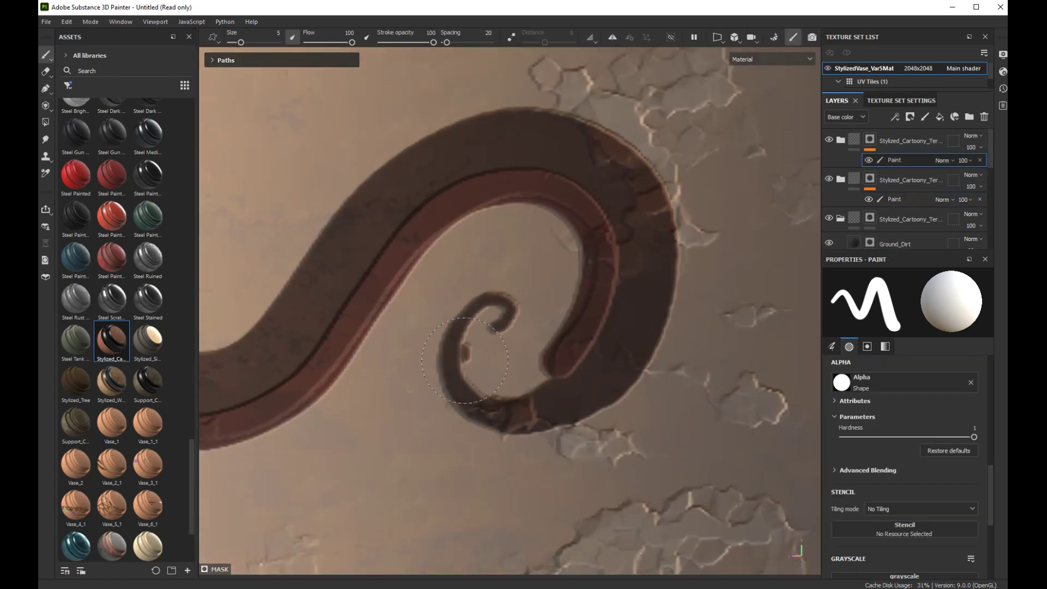
left_click_drag(518, 386, 531, 381)
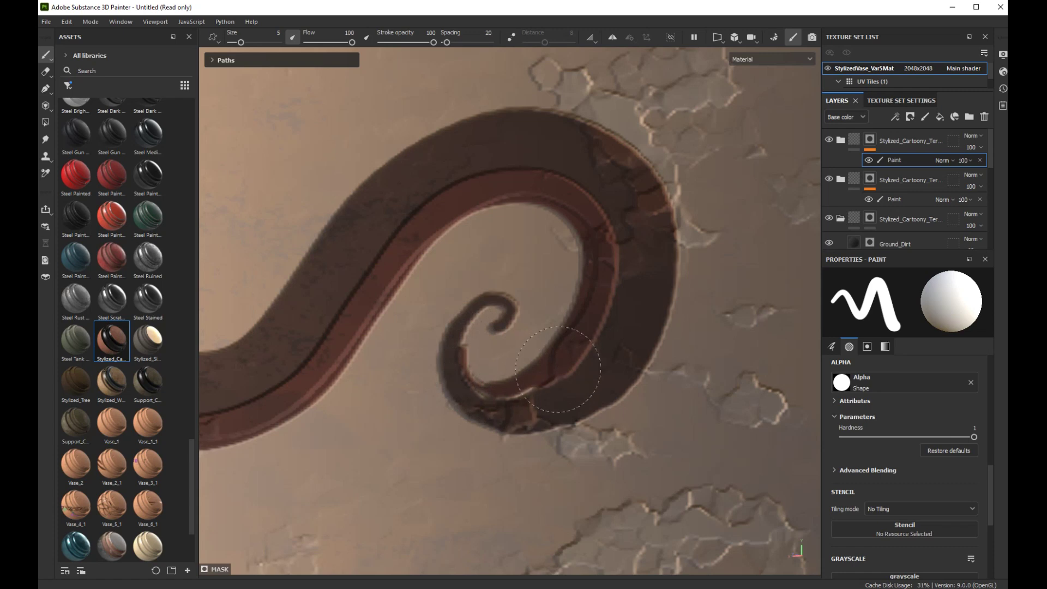